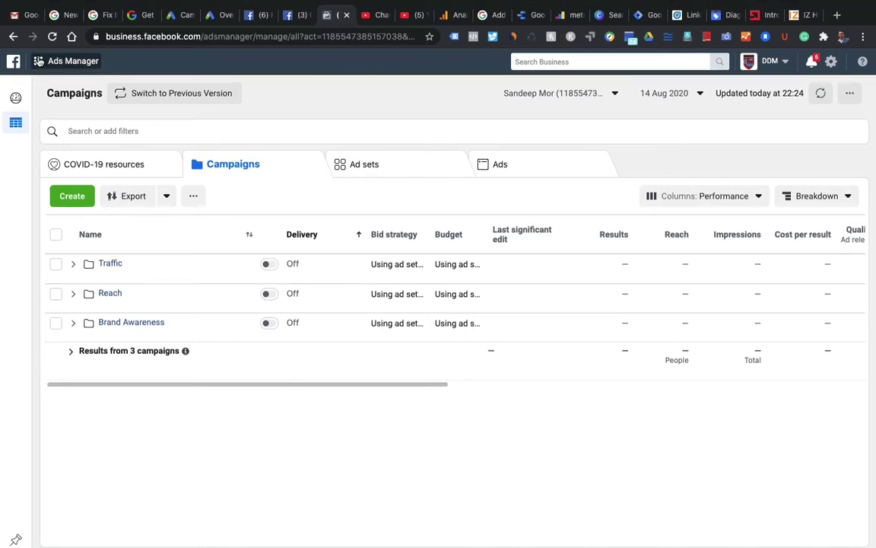
Start a new campaign with Lead Generation as its marketing objective
{"action": "left_click", "coordinate": [38, 60]}
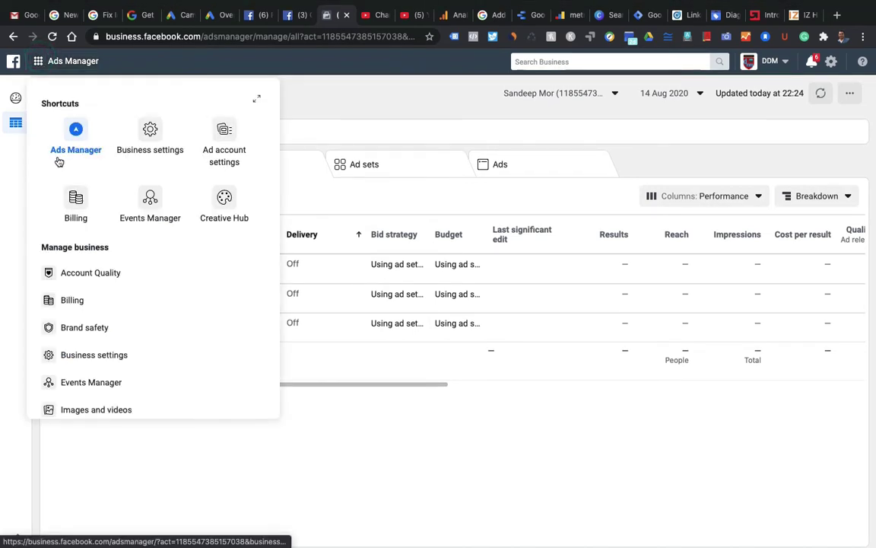
{"action": "left_click", "coordinate": [324, 102]}
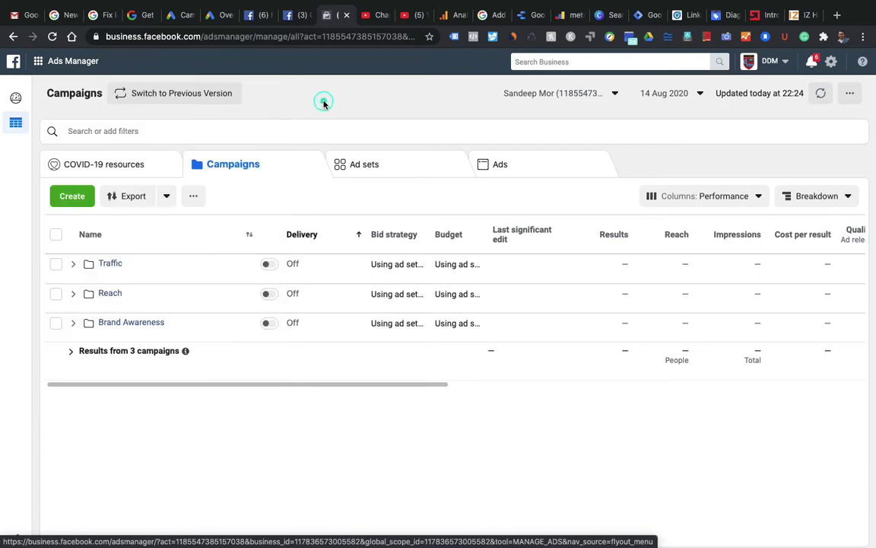
{"action": "left_click", "coordinate": [68, 197]}
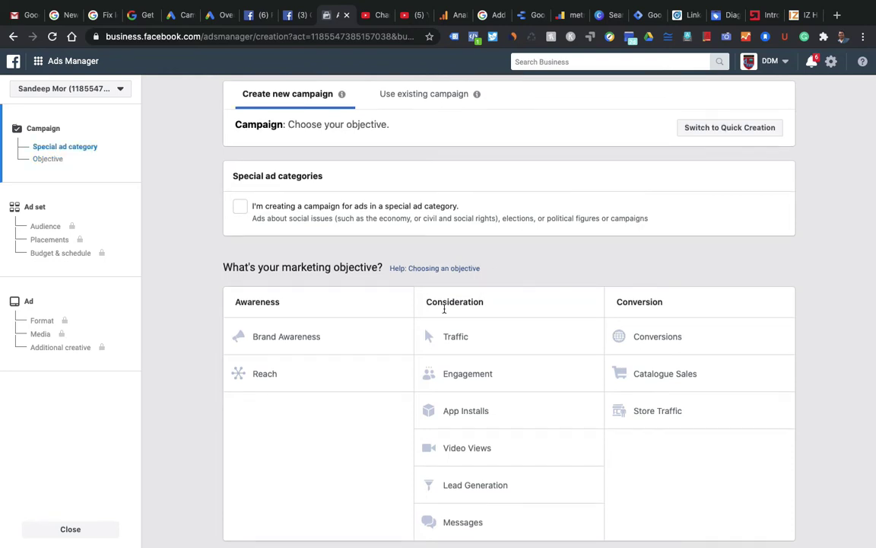
{"action": "left_click", "coordinate": [481, 490]}
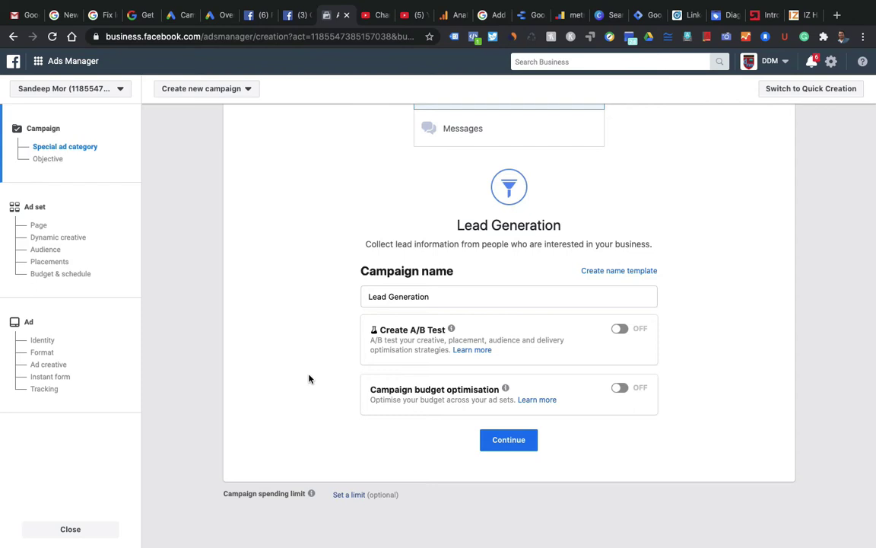
{"action": "left_click", "coordinate": [622, 329]}
{"action": "left_click", "coordinate": [530, 405]}
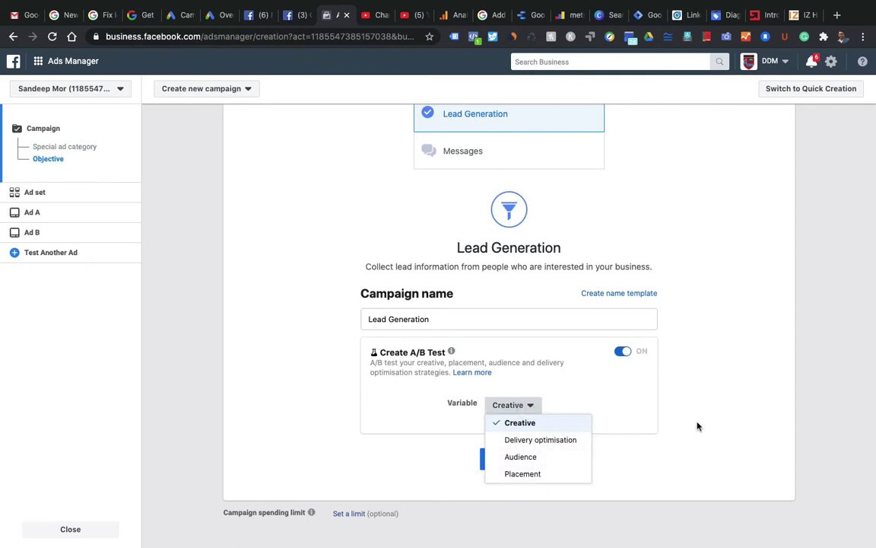
{"action": "left_click", "coordinate": [622, 351]}
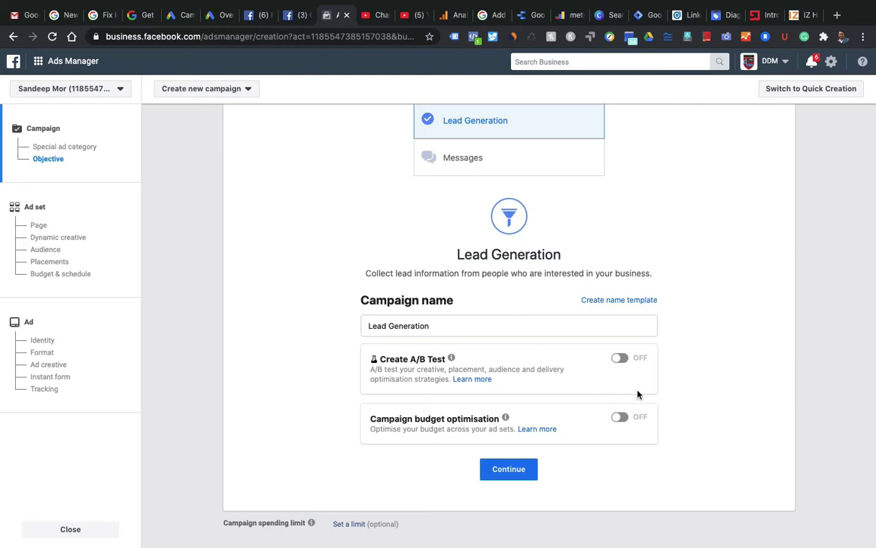
Turn on campaign budget optimisation for the Lead Generation campaign and continue to the ad set settings
{"action": "left_click", "coordinate": [623, 418]}
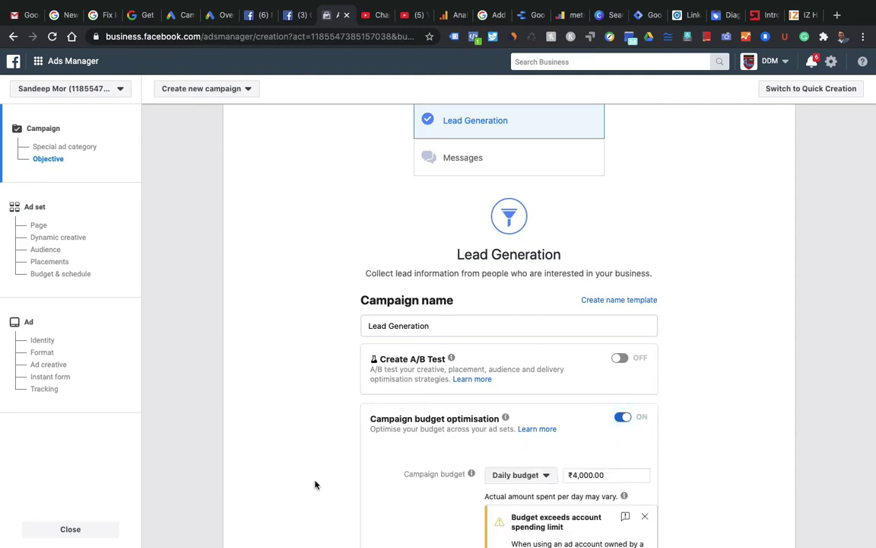
{"action": "scroll", "coordinate": [316, 484], "scroll_direction": "down", "scroll_amount": 3}
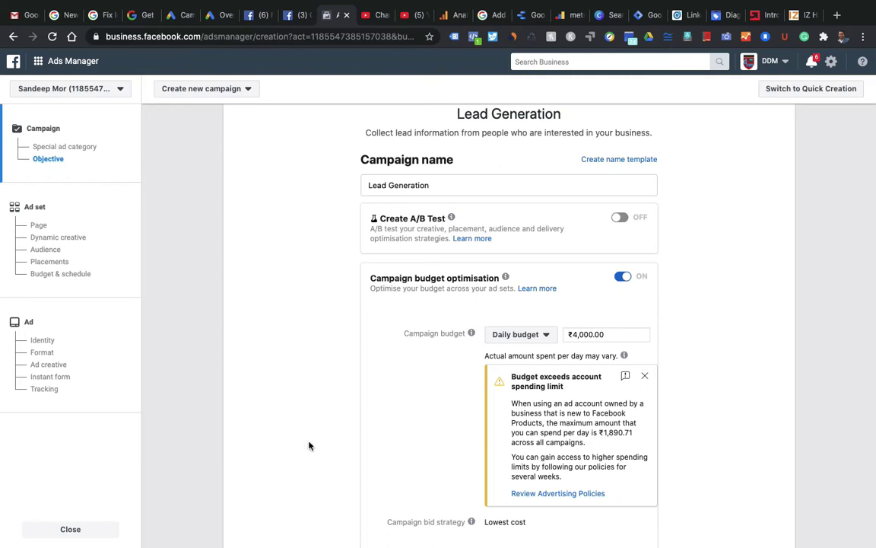
{"action": "left_click", "coordinate": [434, 283]}
{"action": "left_click", "coordinate": [503, 442]}
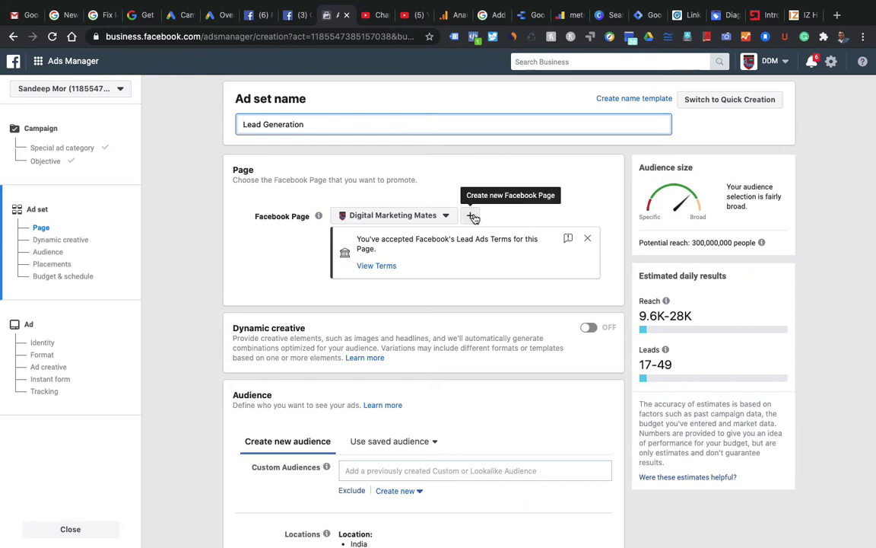
Examine the ad set's audience section, including the saved audiences and the existing custom and lookalike audiences
{"action": "scroll", "coordinate": [183, 311], "scroll_direction": "down", "scroll_amount": 2}
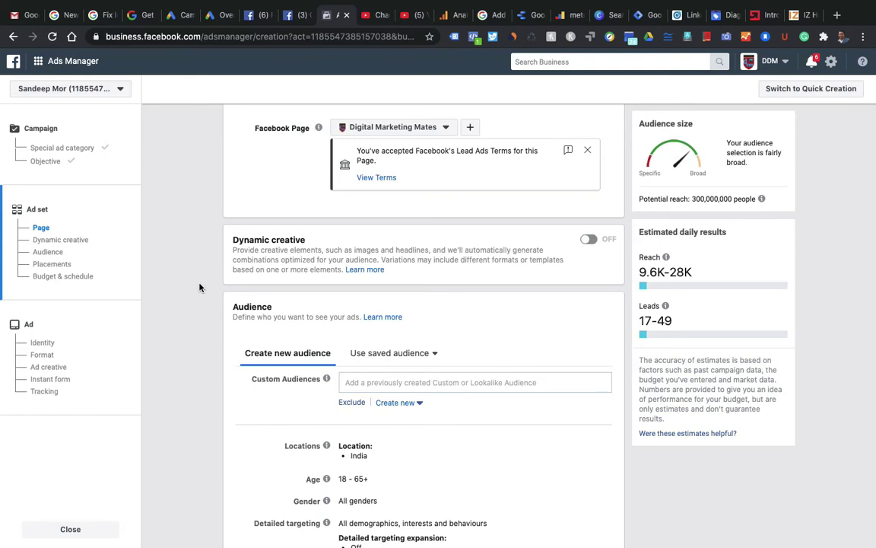
{"action": "scroll", "coordinate": [199, 286], "scroll_direction": "down", "scroll_amount": 2}
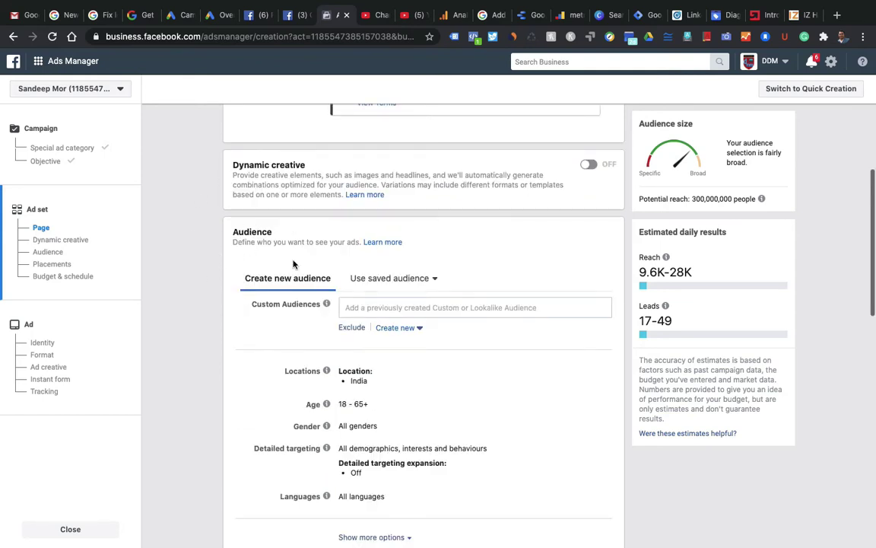
{"action": "scroll", "coordinate": [233, 289], "scroll_direction": "down", "scroll_amount": 2}
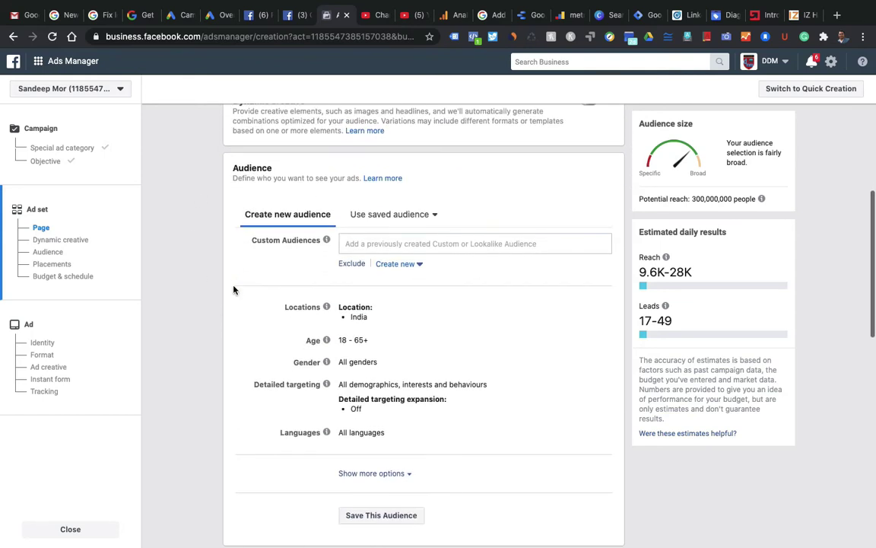
{"action": "left_click", "coordinate": [437, 218]}
{"action": "mouse_move", "coordinate": [404, 276]}
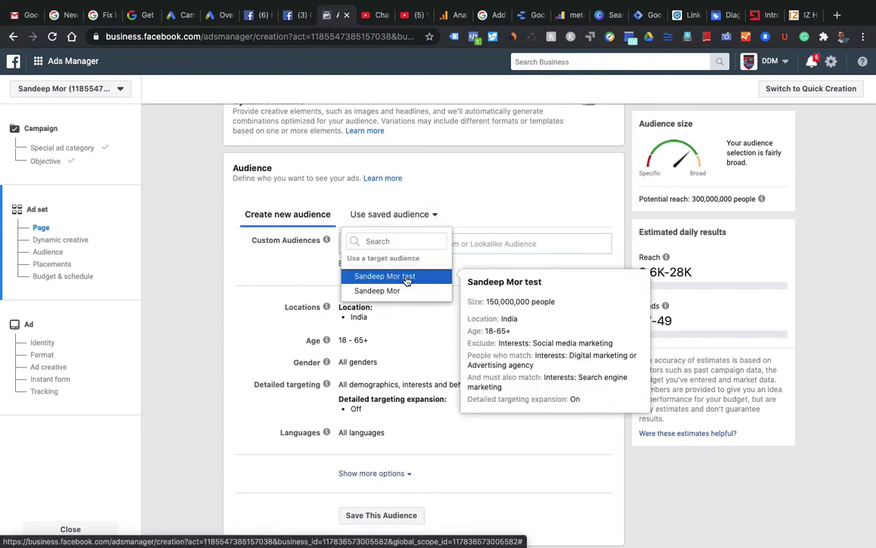
{"action": "left_click", "coordinate": [253, 261]}
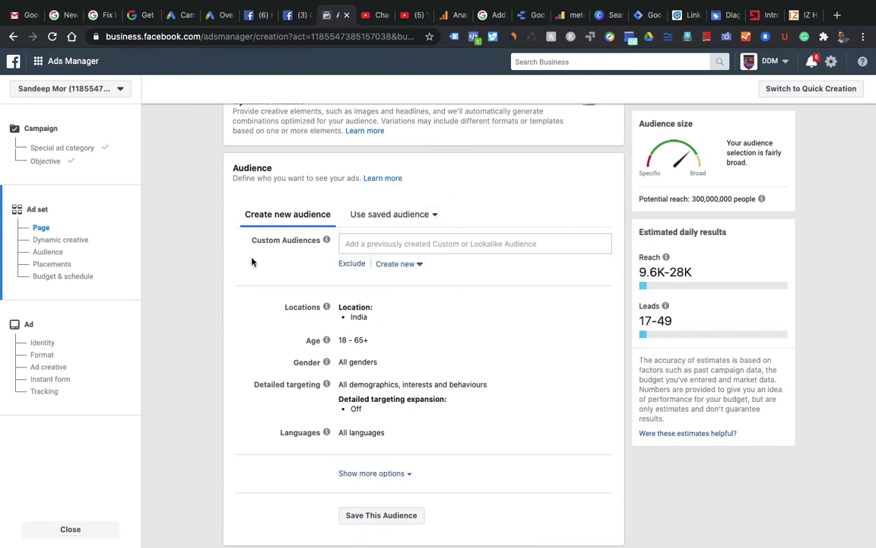
{"action": "left_click", "coordinate": [385, 245]}
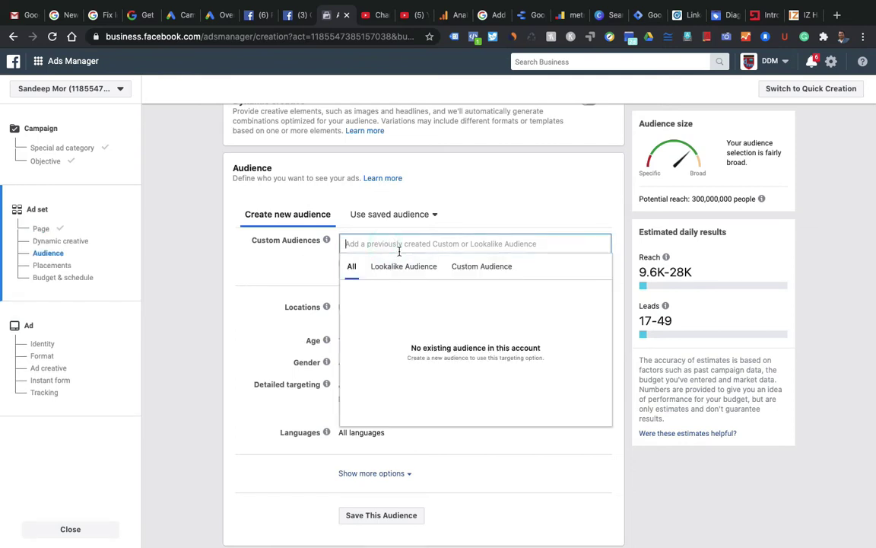
{"action": "left_click", "coordinate": [482, 267]}
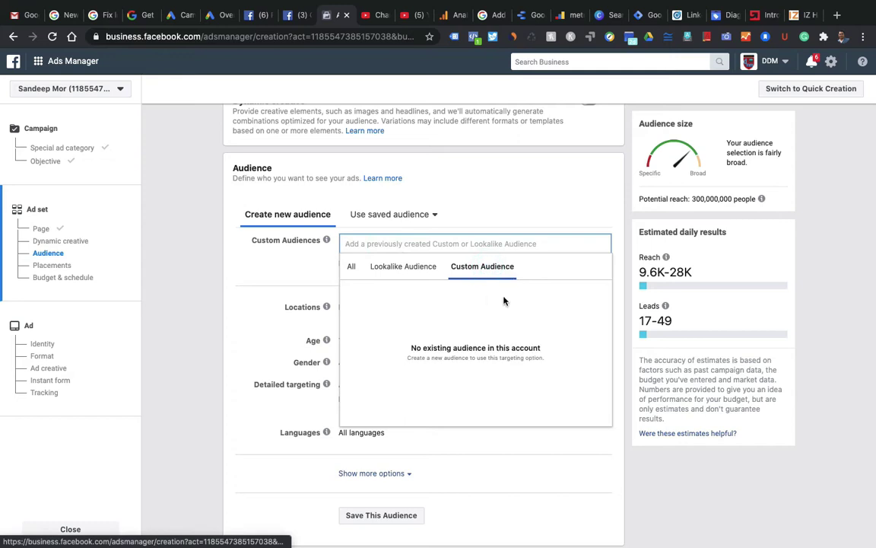
{"action": "left_click", "coordinate": [393, 268]}
{"action": "left_click", "coordinate": [231, 285]}
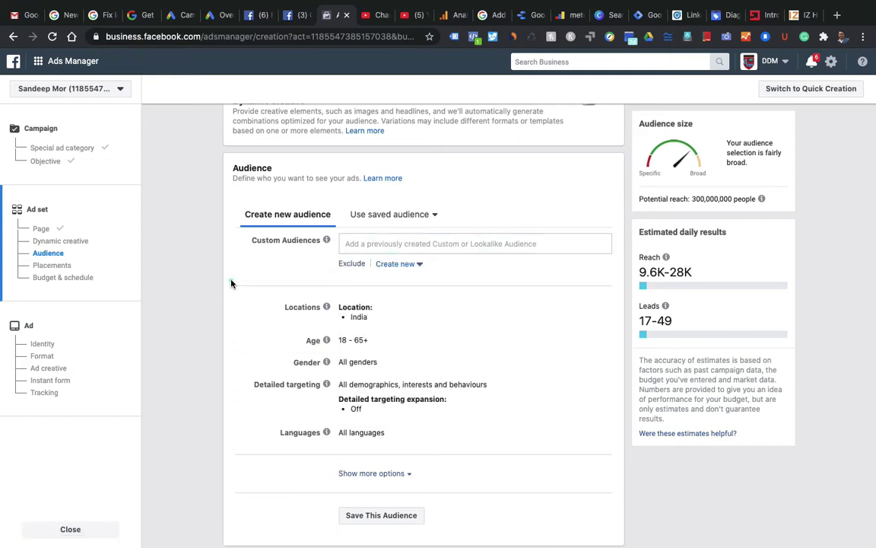
Open the audience's location settings for editing and view the options for including or excluding locations
{"action": "scroll", "coordinate": [231, 284], "scroll_direction": "down", "scroll_amount": 3}
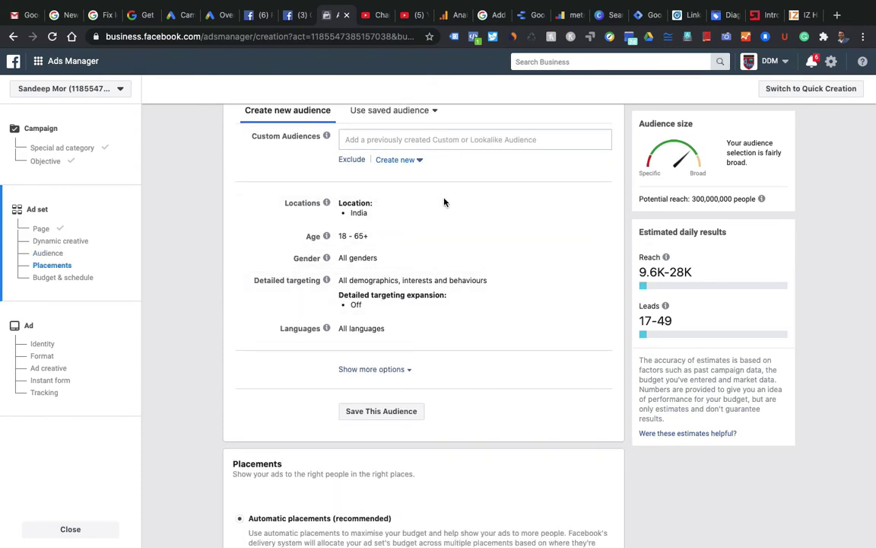
{"action": "left_click", "coordinate": [596, 205]}
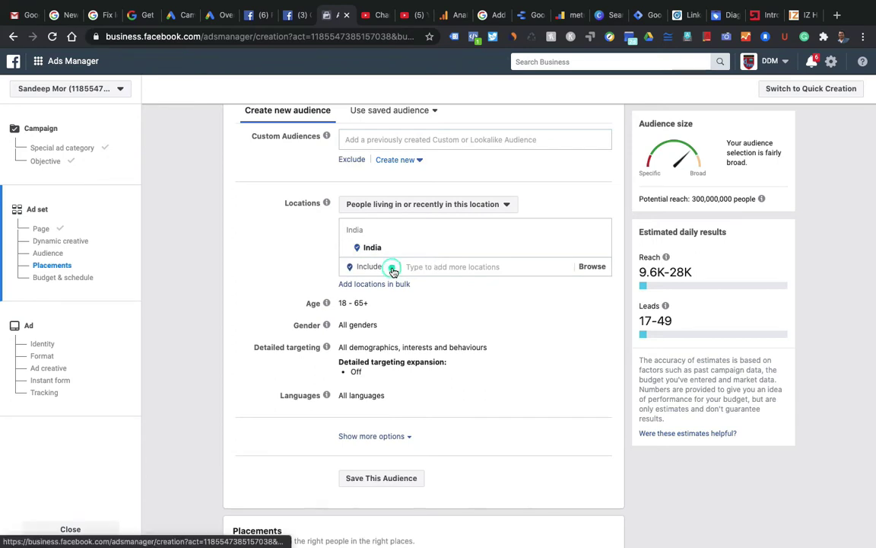
{"action": "left_click", "coordinate": [392, 266]}
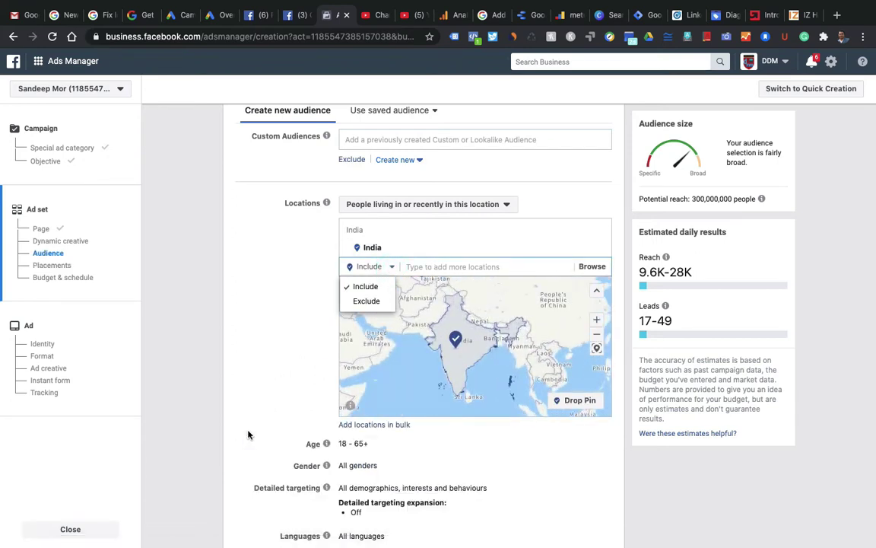
Add the Digital marketing interest to the audience's detailed targeting
{"action": "scroll", "coordinate": [243, 434], "scroll_direction": "down", "scroll_amount": 3}
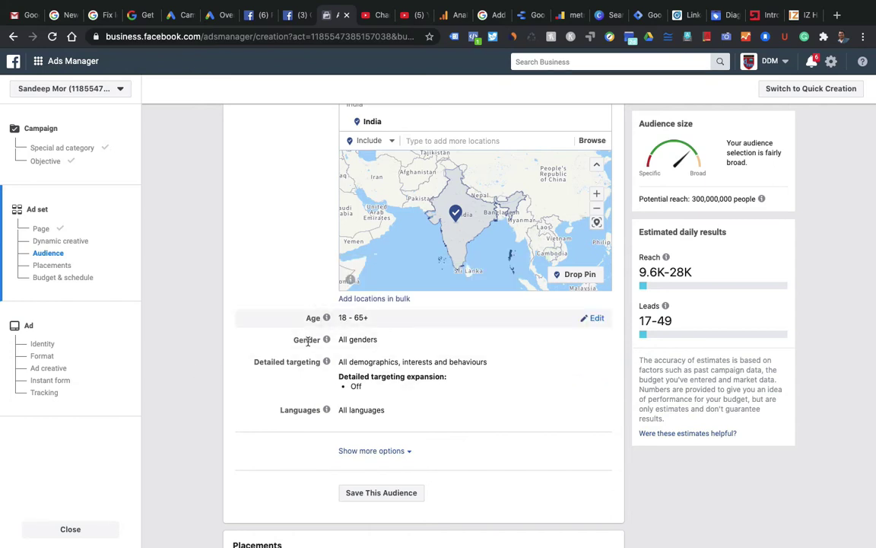
{"action": "left_click", "coordinate": [418, 345]}
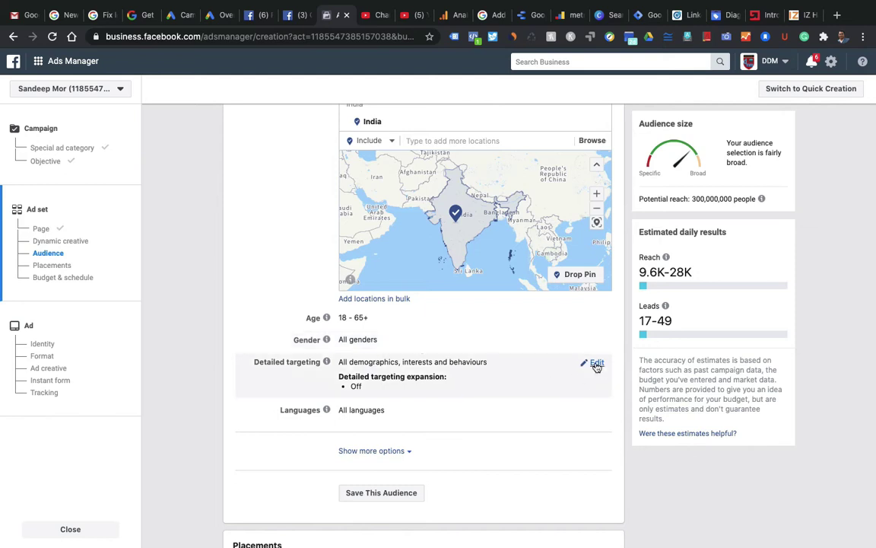
{"action": "left_click", "coordinate": [597, 364]}
{"action": "left_click", "coordinate": [593, 381]}
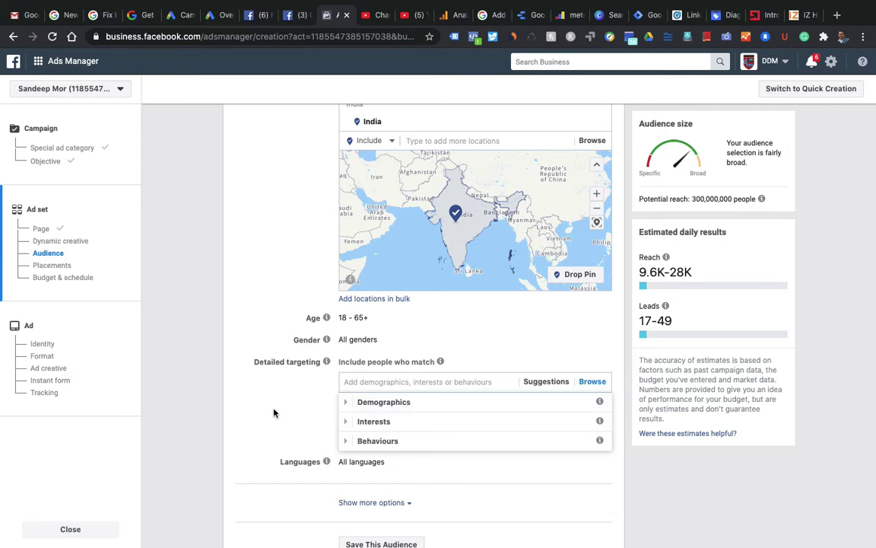
{"action": "left_click", "coordinate": [362, 382]}
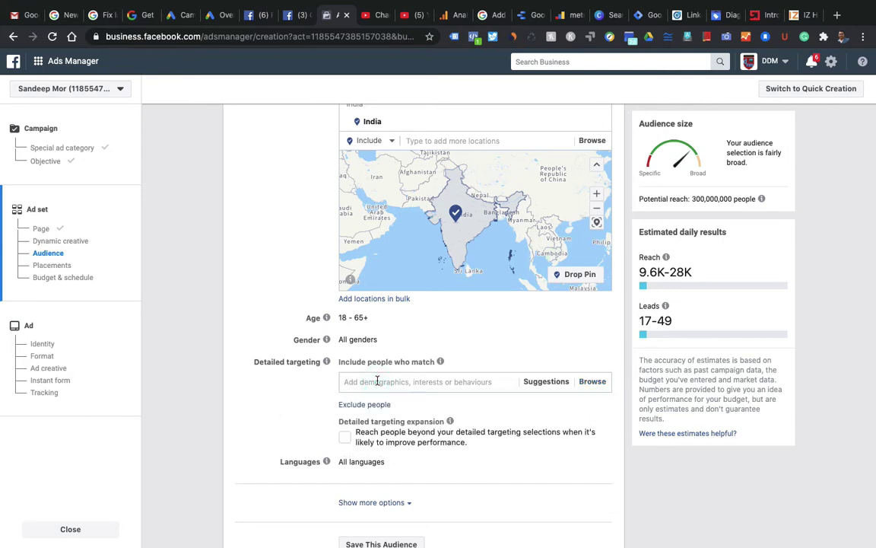
{"action": "type", "text": "digital marketing"}
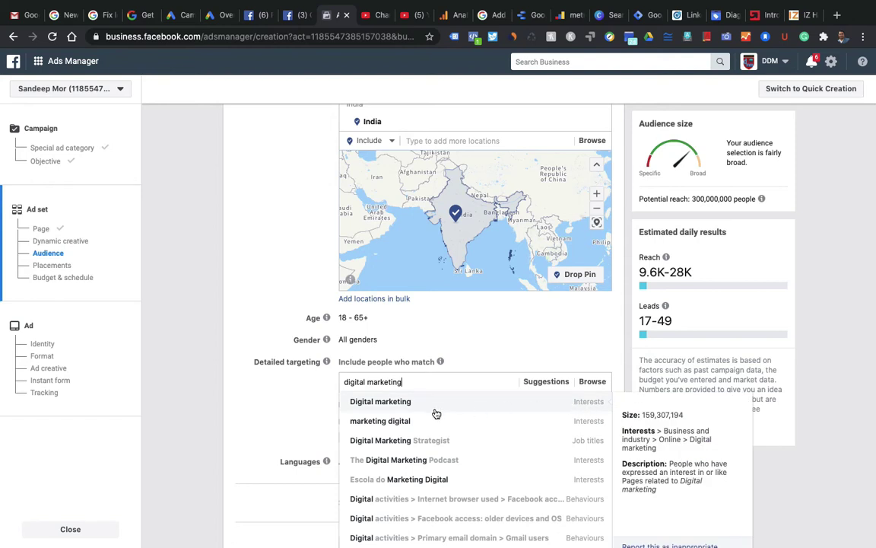
{"action": "left_click", "coordinate": [377, 405]}
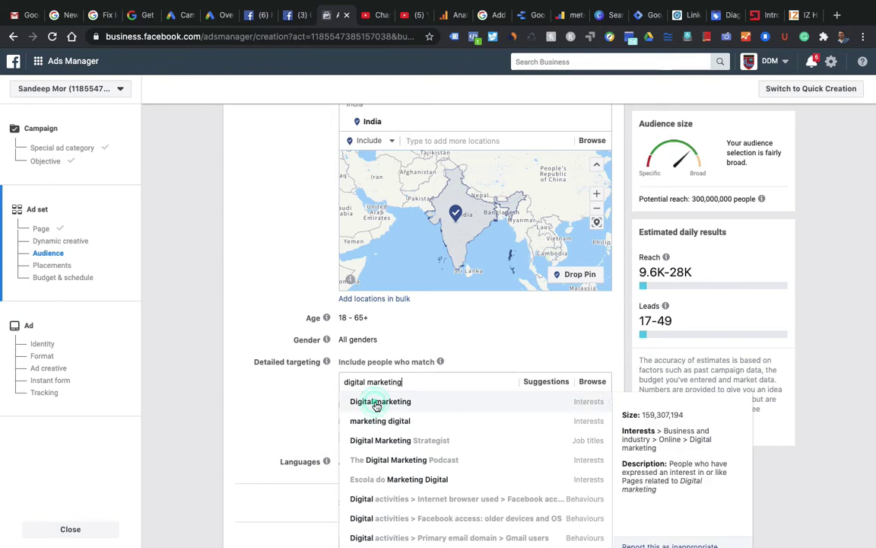
{"action": "left_click", "coordinate": [256, 323]}
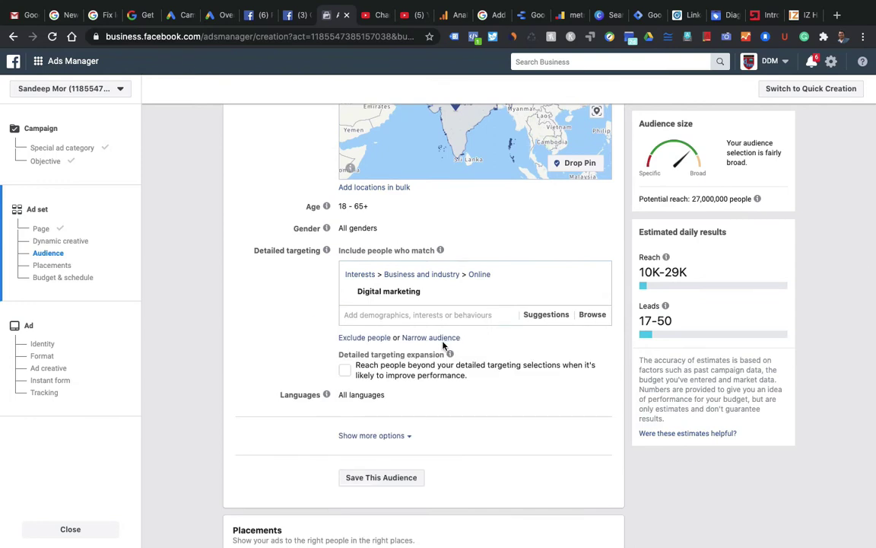
Add an empty "and must also match" condition and an empty exclusion condition to the detailed targeting
{"action": "mouse_move", "coordinate": [396, 299]}
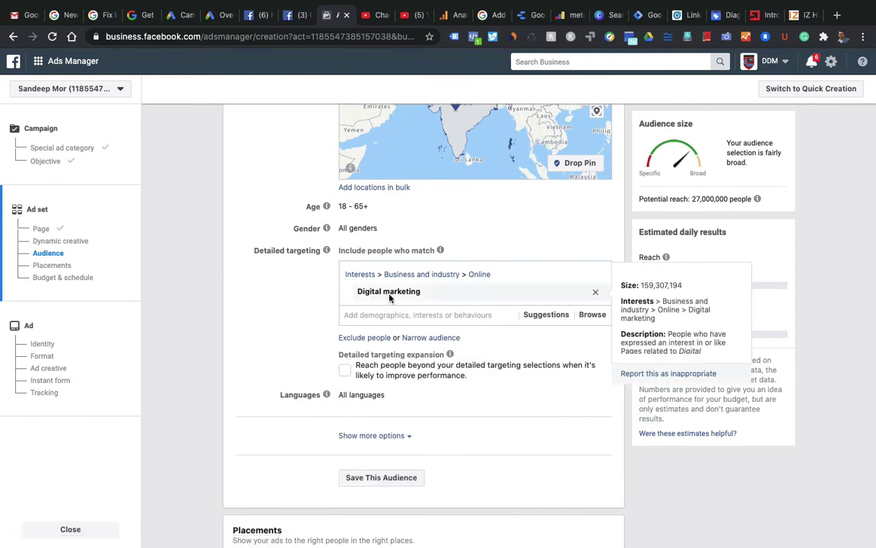
{"action": "left_click", "coordinate": [430, 336]}
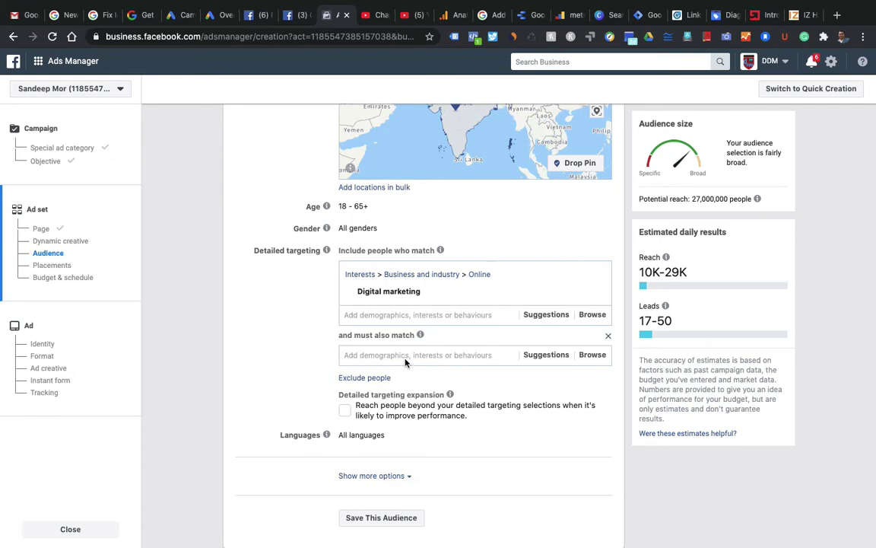
{"action": "mouse_move", "coordinate": [431, 299]}
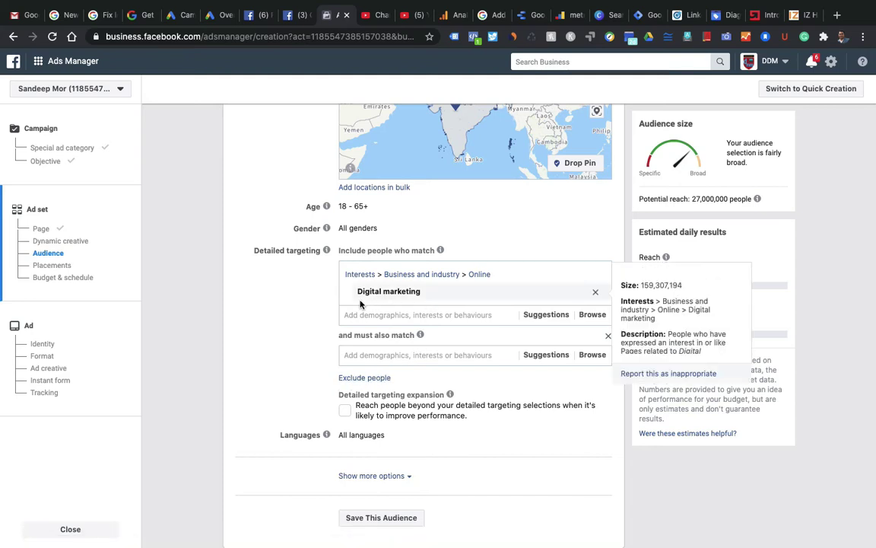
{"action": "left_click", "coordinate": [356, 378]}
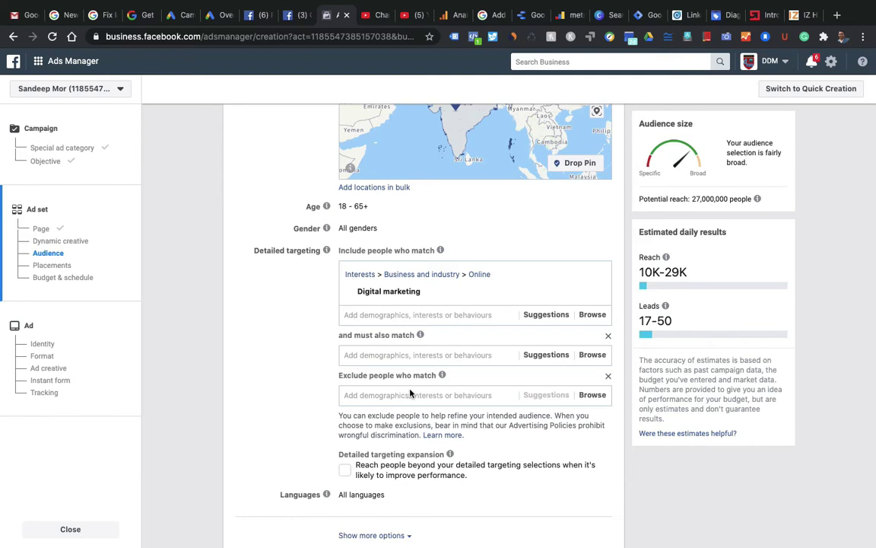
Enable detailed targeting expansion and open the audience's language setting and additional options
{"action": "scroll", "coordinate": [365, 384], "scroll_direction": "down", "scroll_amount": 2}
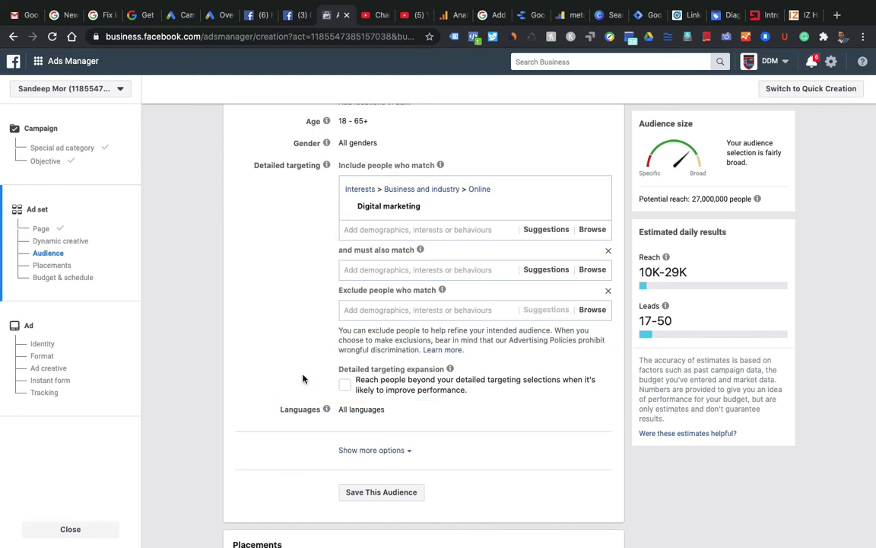
{"action": "left_click", "coordinate": [346, 388]}
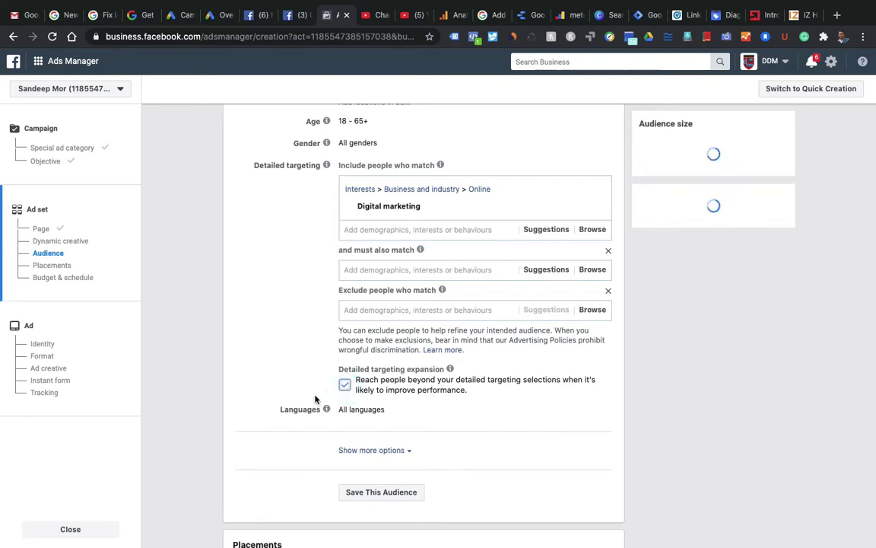
{"action": "scroll", "coordinate": [344, 385], "scroll_direction": "down", "scroll_amount": 1}
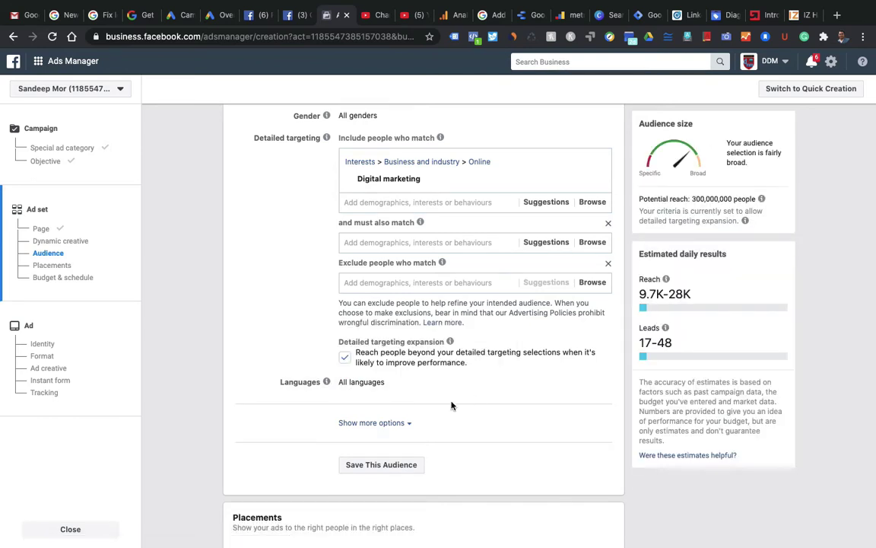
{"action": "left_click", "coordinate": [600, 380]}
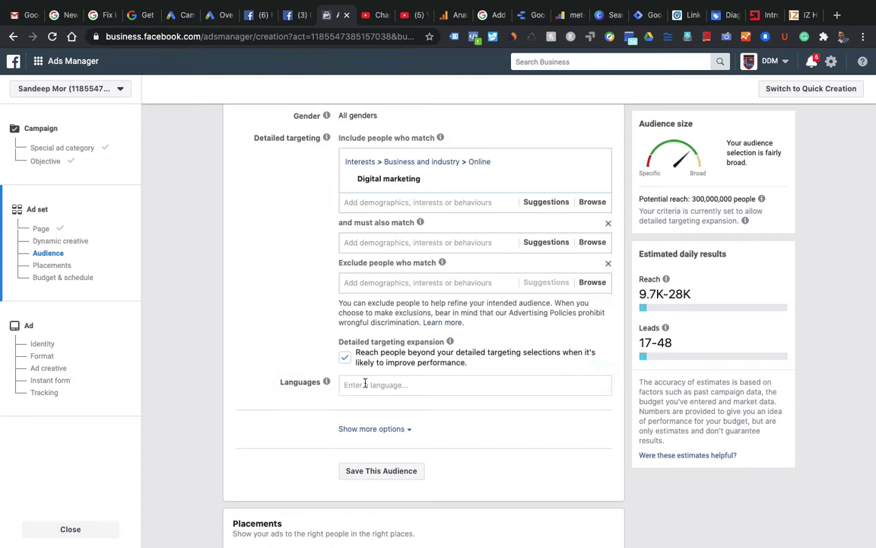
{"action": "left_click", "coordinate": [347, 429]}
Switch the ad set from automatic to manual placements
{"action": "scroll", "coordinate": [320, 388], "scroll_direction": "down", "scroll_amount": 5}
{"action": "scroll", "coordinate": [259, 388], "scroll_direction": "down", "scroll_amount": 3}
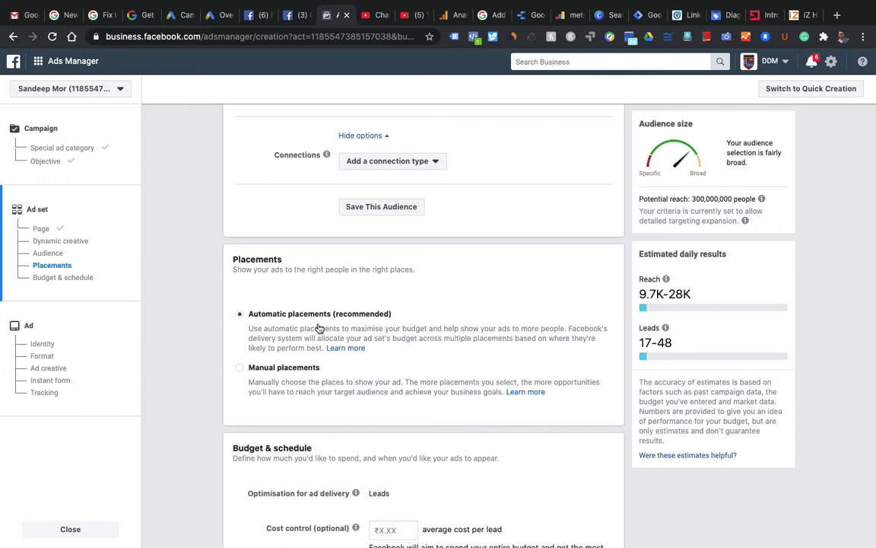
{"action": "left_click", "coordinate": [239, 373]}
Restrict the placement devices to Mobile only by deselecting Desktop
{"action": "scroll", "coordinate": [239, 372], "scroll_direction": "down", "scroll_amount": 3}
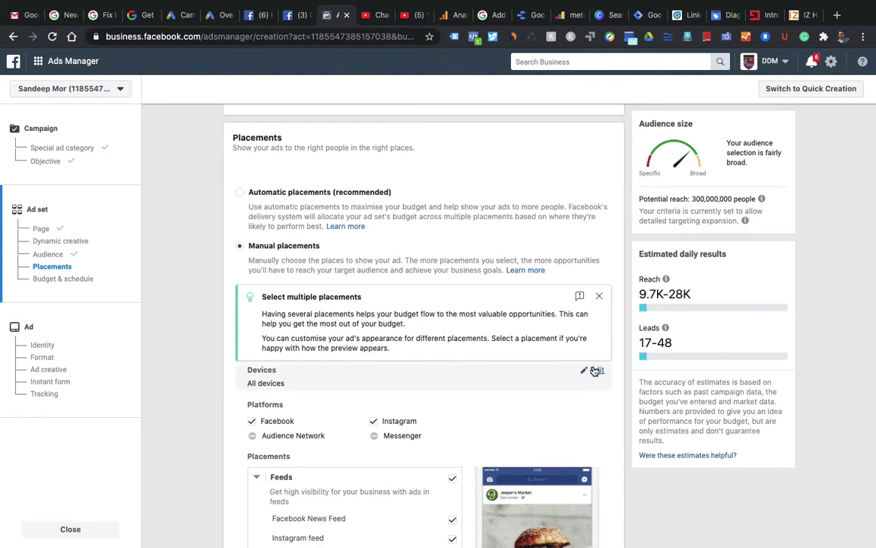
{"action": "left_click", "coordinate": [595, 371]}
{"action": "left_click", "coordinate": [362, 389]}
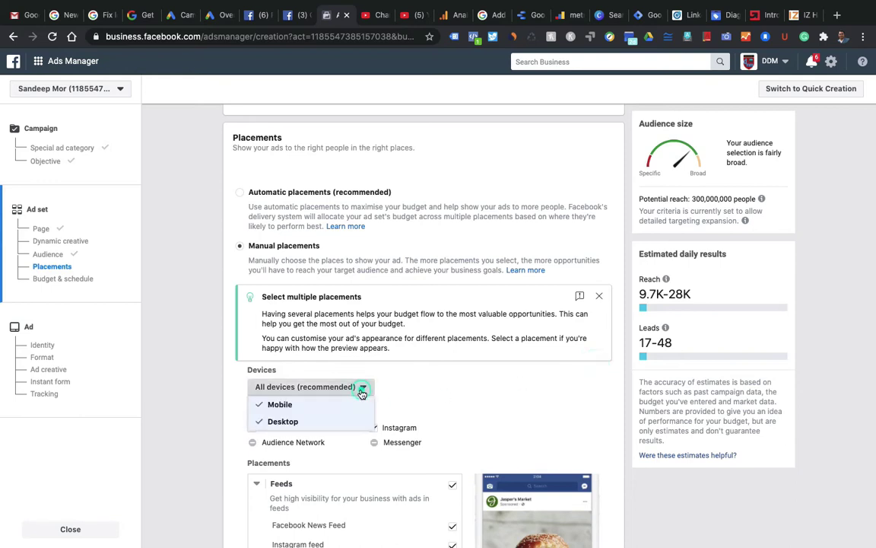
{"action": "left_click", "coordinate": [379, 365]}
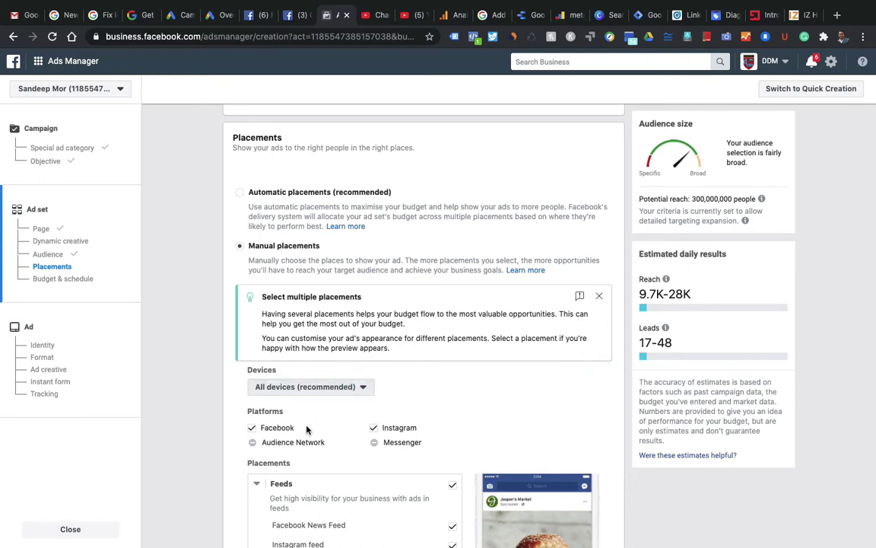
{"action": "left_click", "coordinate": [364, 387]}
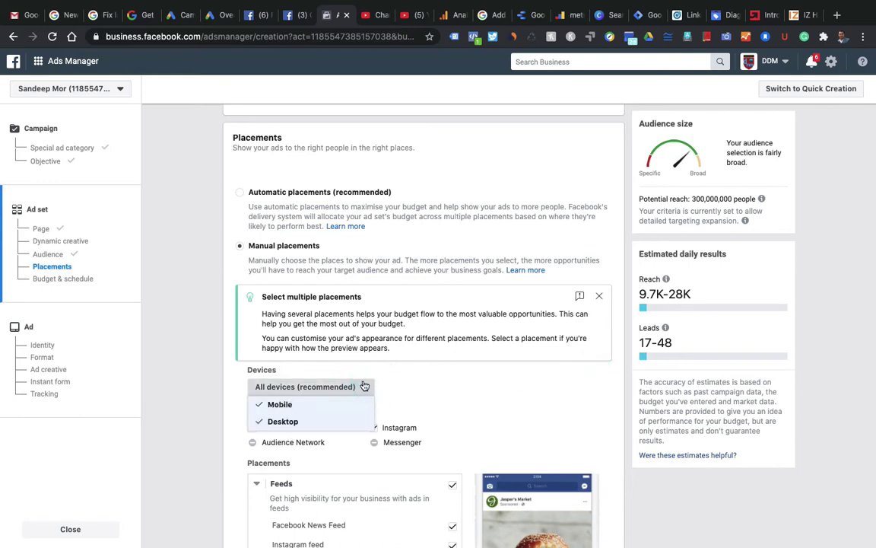
{"action": "left_click", "coordinate": [407, 378]}
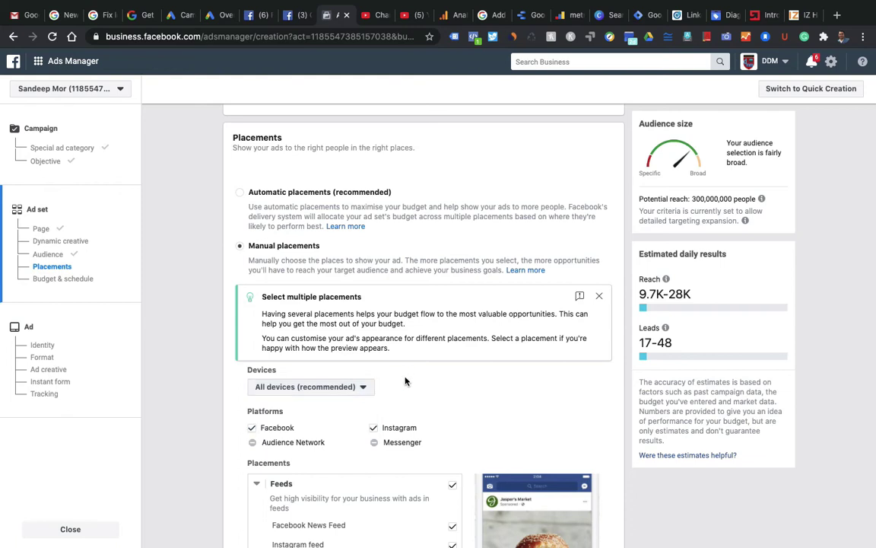
{"action": "left_click", "coordinate": [365, 388]}
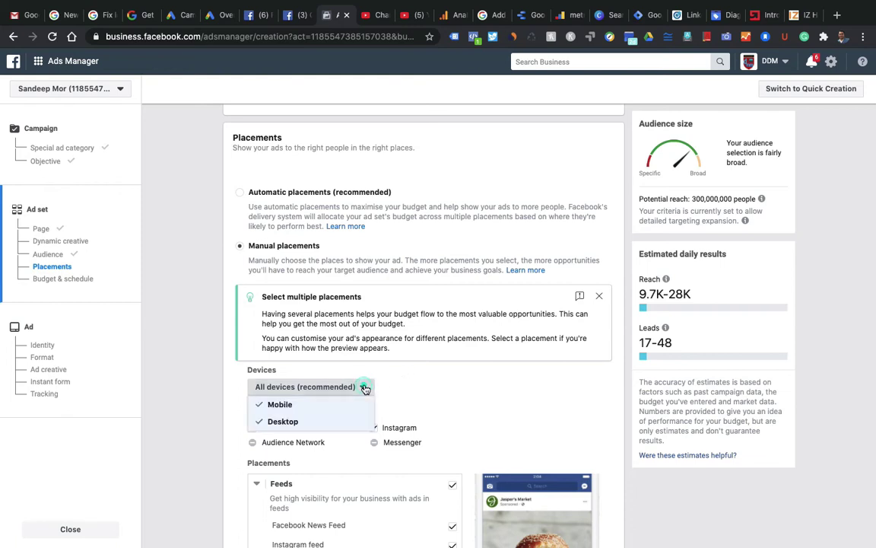
{"action": "left_click", "coordinate": [278, 421]}
{"action": "left_click", "coordinate": [303, 387]}
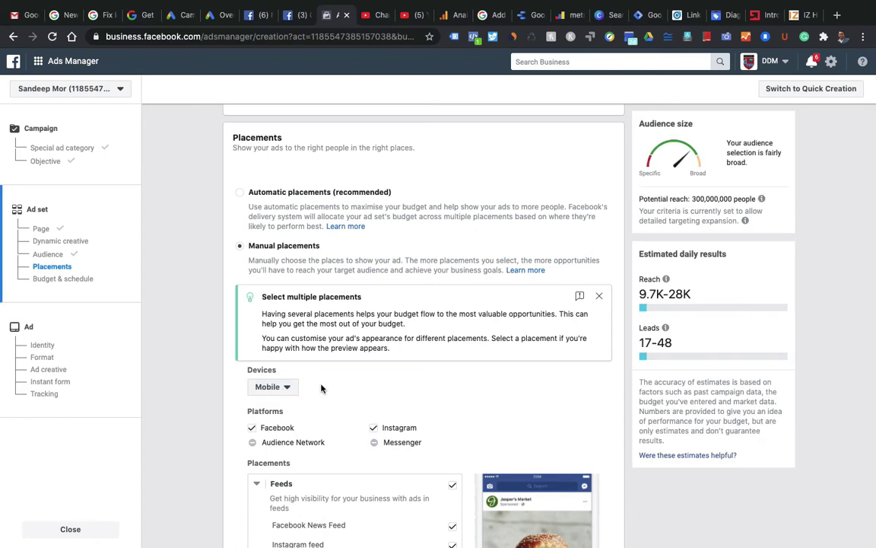
Remove Instagram Explore from the Feeds placements and deselect the whole In-stream placement group
{"action": "scroll", "coordinate": [363, 325], "scroll_direction": "down", "scroll_amount": 1}
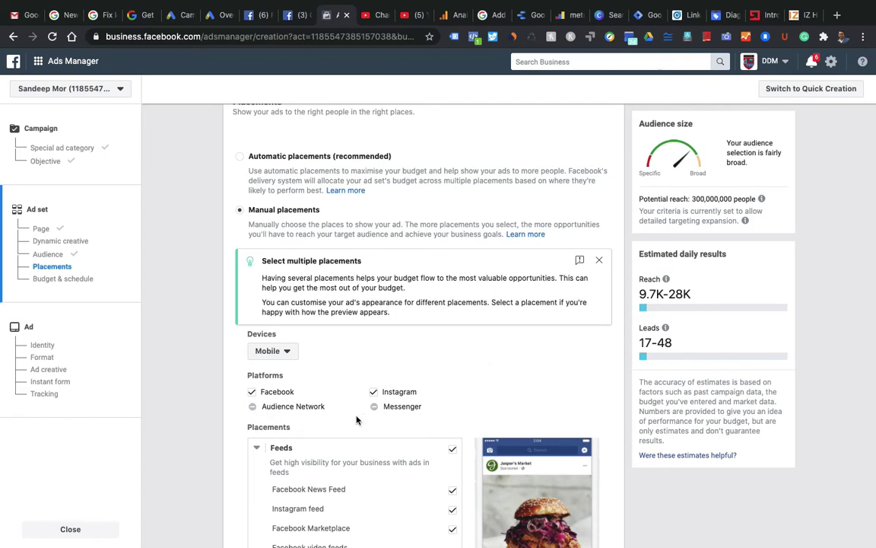
{"action": "scroll", "coordinate": [389, 426], "scroll_direction": "down", "scroll_amount": 3}
{"action": "scroll", "coordinate": [389, 432], "scroll_direction": "down", "scroll_amount": 2}
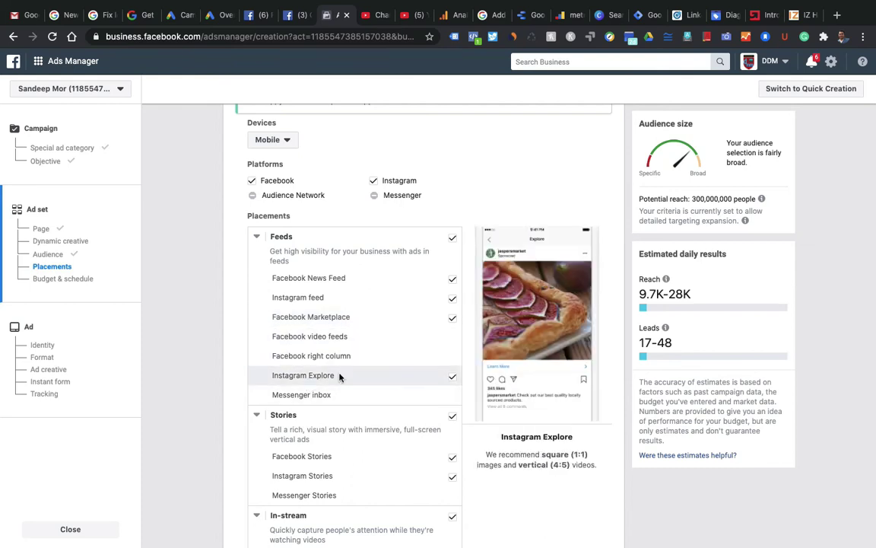
{"action": "left_click", "coordinate": [452, 376]}
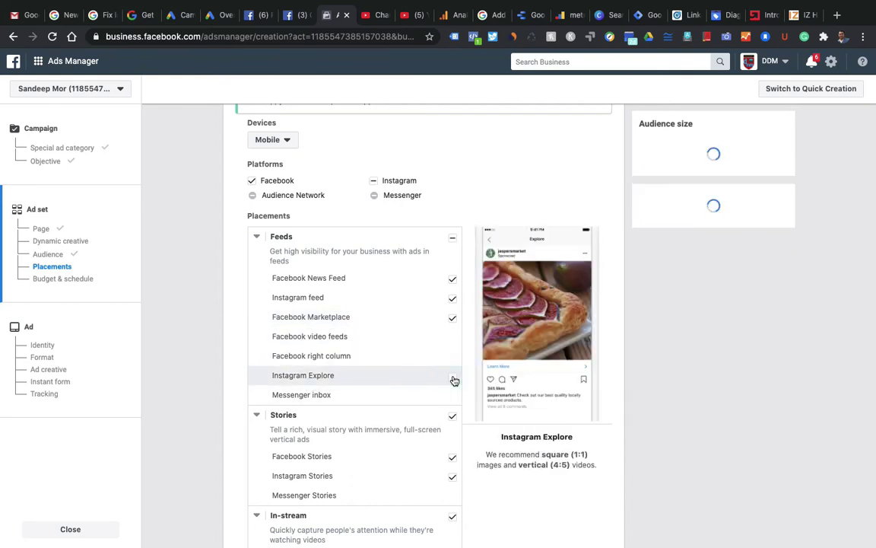
{"action": "scroll", "coordinate": [453, 380], "scroll_direction": "down", "scroll_amount": 5}
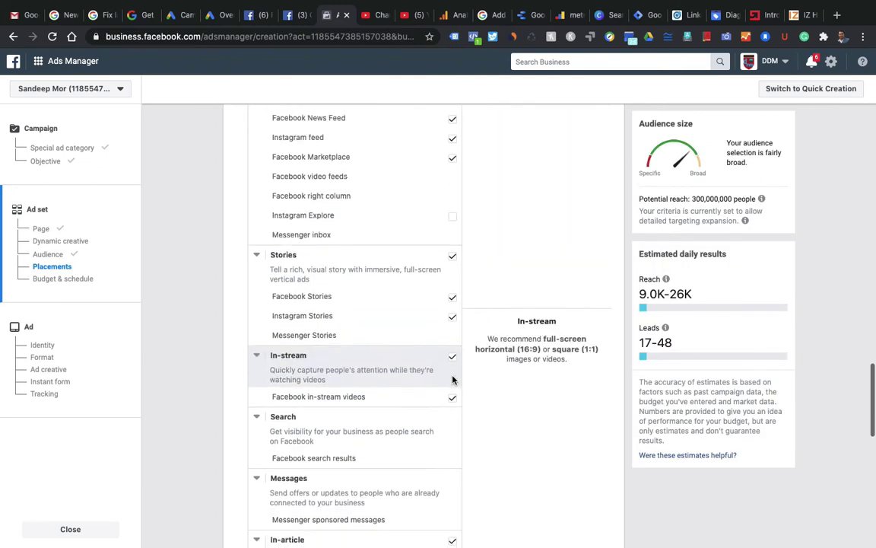
{"action": "scroll", "coordinate": [453, 380], "scroll_direction": "down", "scroll_amount": 1}
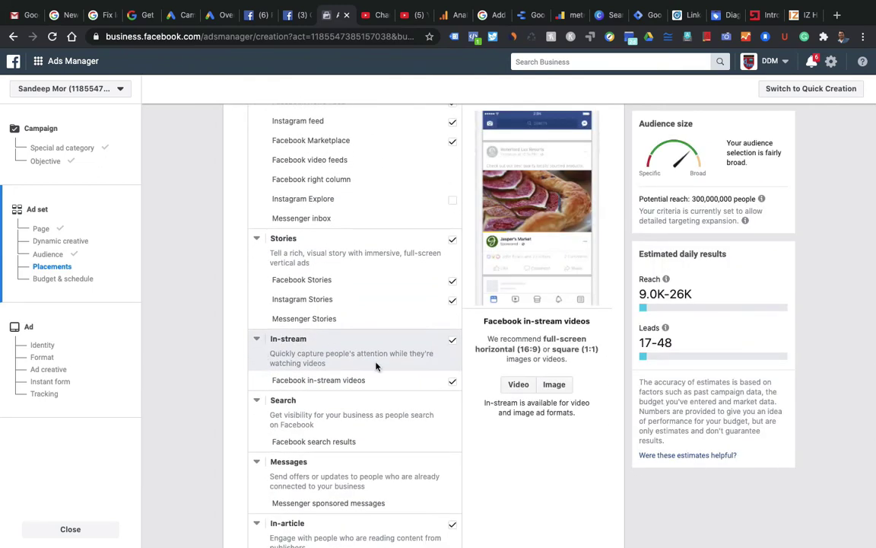
{"action": "left_click", "coordinate": [452, 340]}
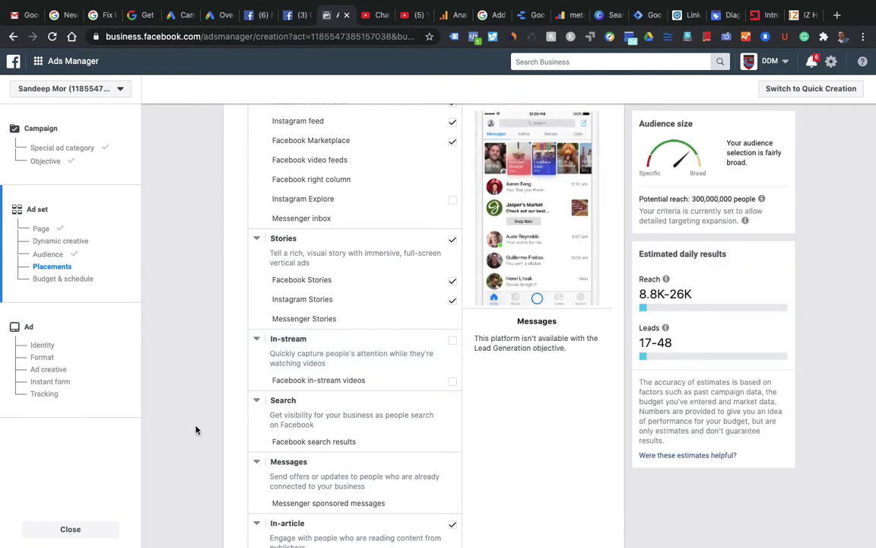
Change the ad set's budget type from daily to Lifetime budget in the budget and schedule section
{"action": "scroll", "coordinate": [196, 430], "scroll_direction": "down", "scroll_amount": 2}
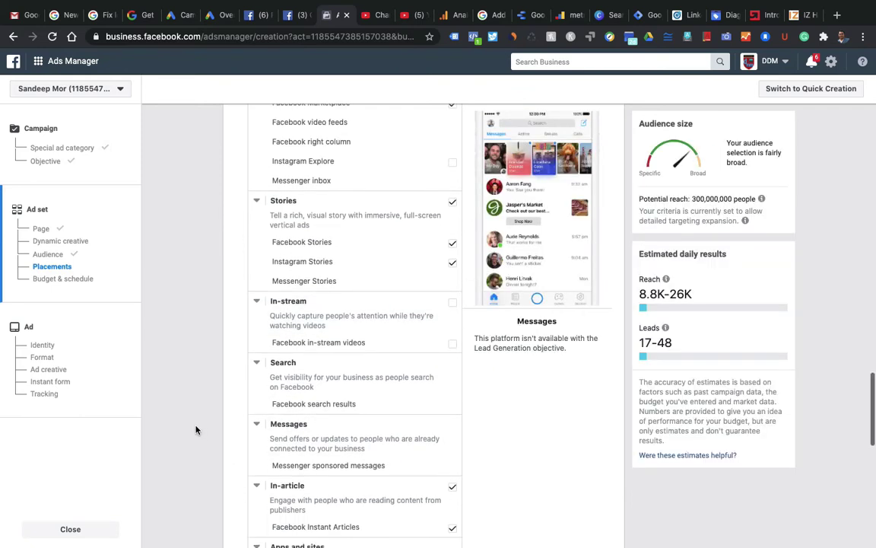
{"action": "scroll", "coordinate": [195, 430], "scroll_direction": "down", "scroll_amount": 5}
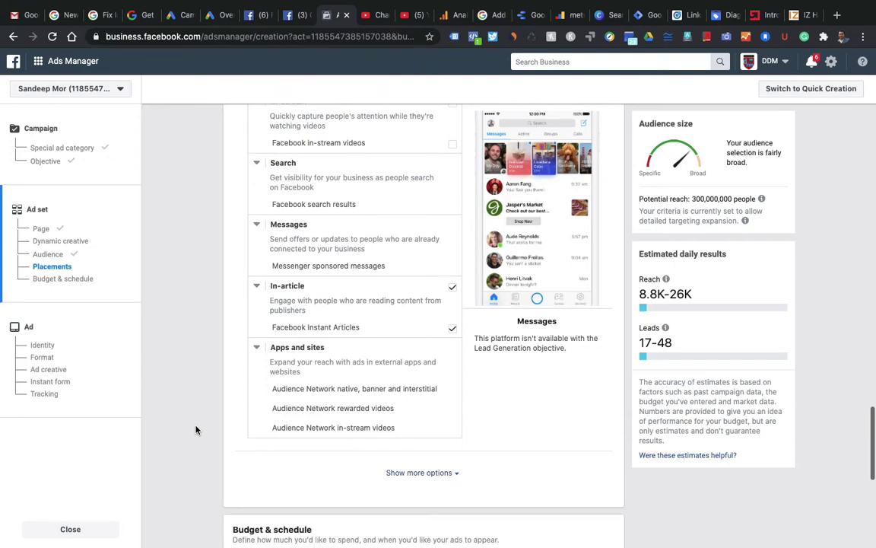
{"action": "scroll", "coordinate": [326, 284], "scroll_direction": "down", "scroll_amount": 7}
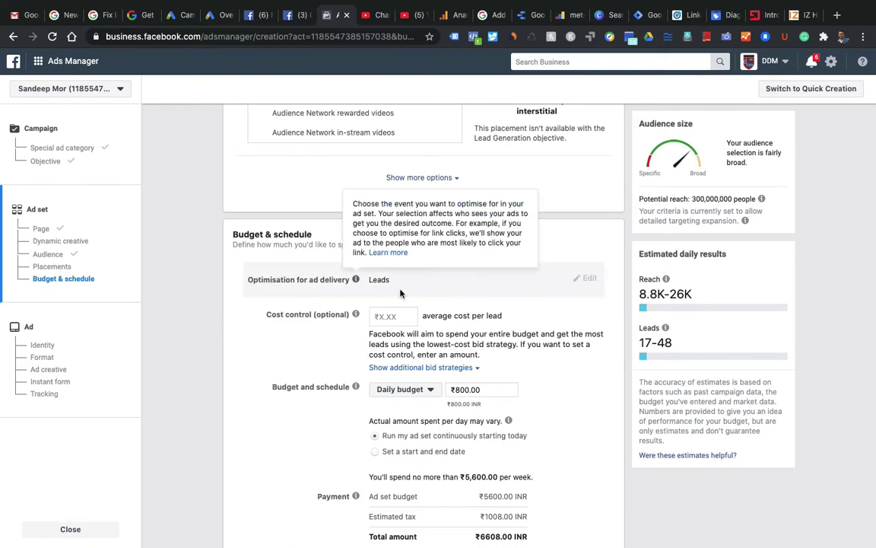
{"action": "scroll", "coordinate": [264, 254], "scroll_direction": "down", "scroll_amount": 2}
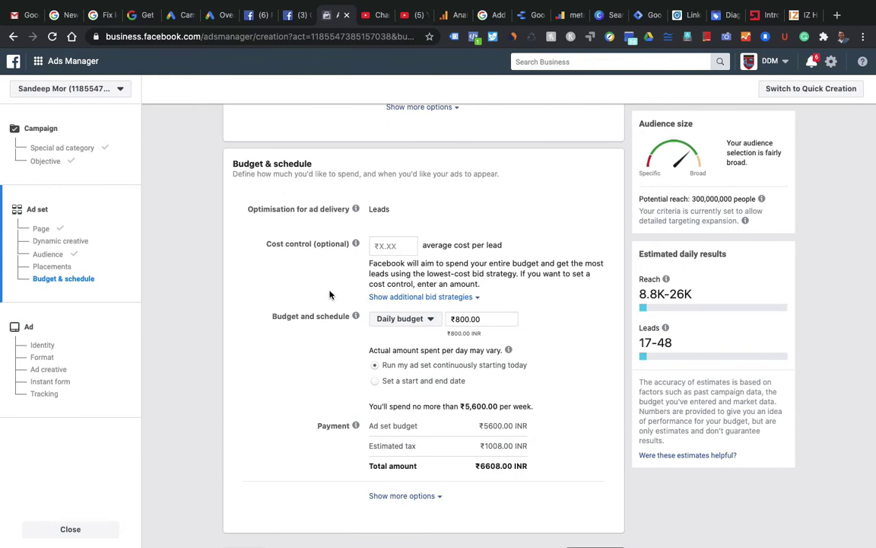
{"action": "scroll", "coordinate": [329, 294], "scroll_direction": "down", "scroll_amount": 1}
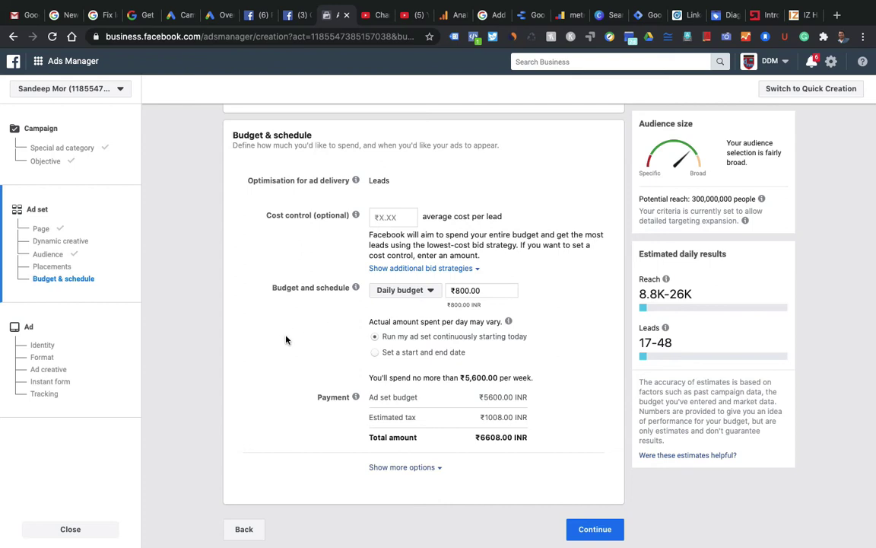
{"action": "left_click", "coordinate": [431, 291]}
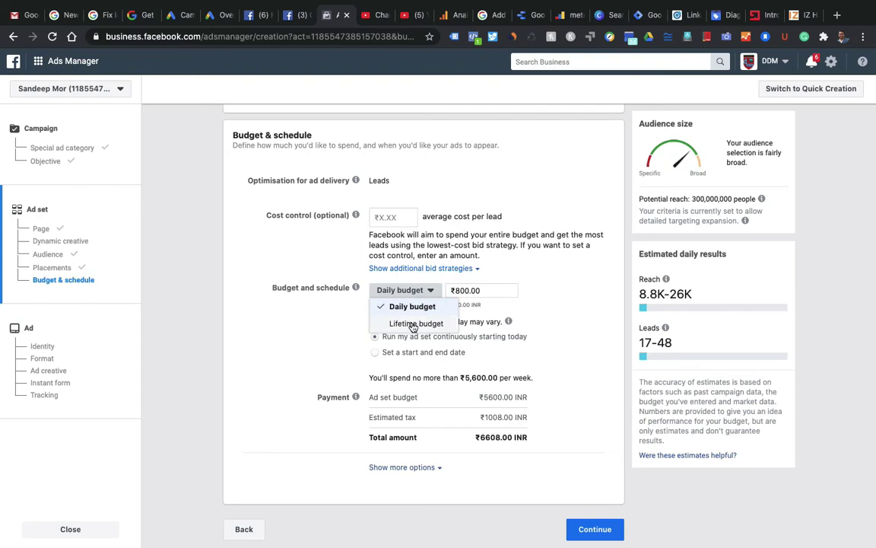
{"action": "left_click", "coordinate": [414, 324]}
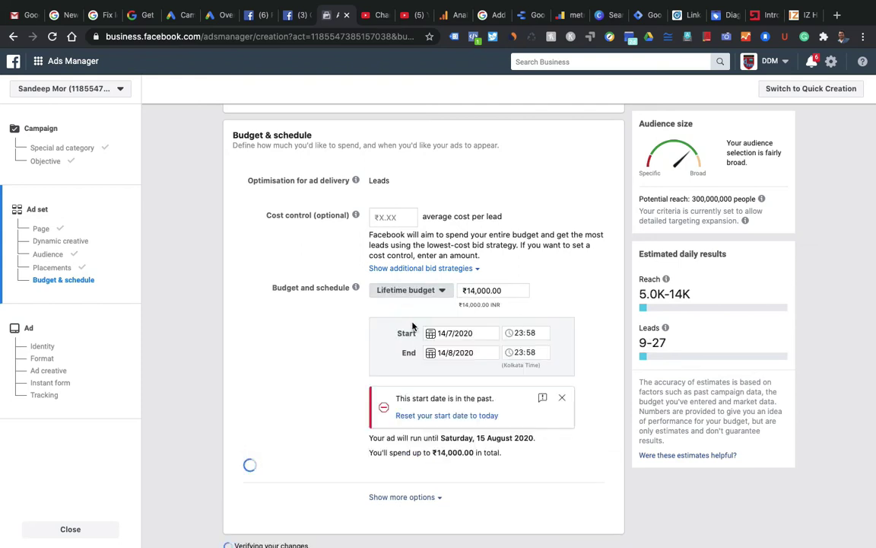
Schedule the ad set to start on 15/7/2020 and end on 20/8/2020
{"action": "left_click", "coordinate": [460, 332]}
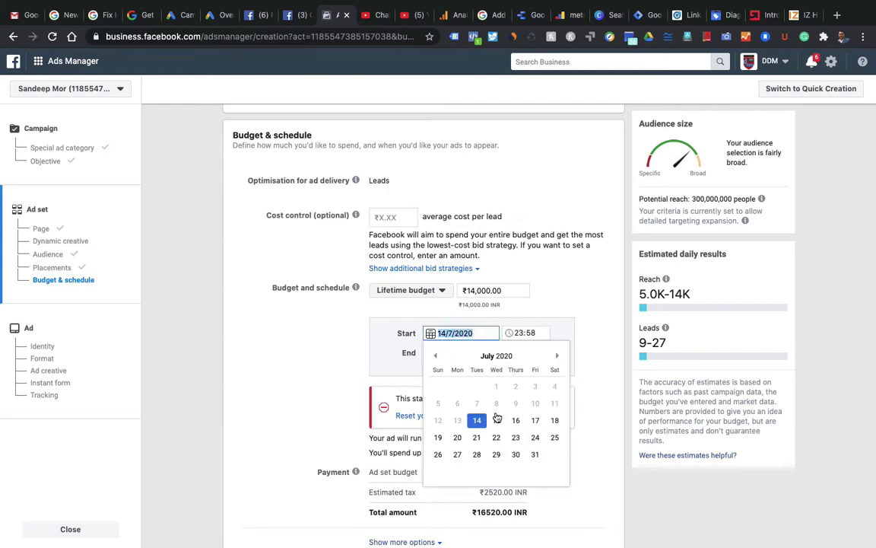
{"action": "left_click", "coordinate": [496, 420]}
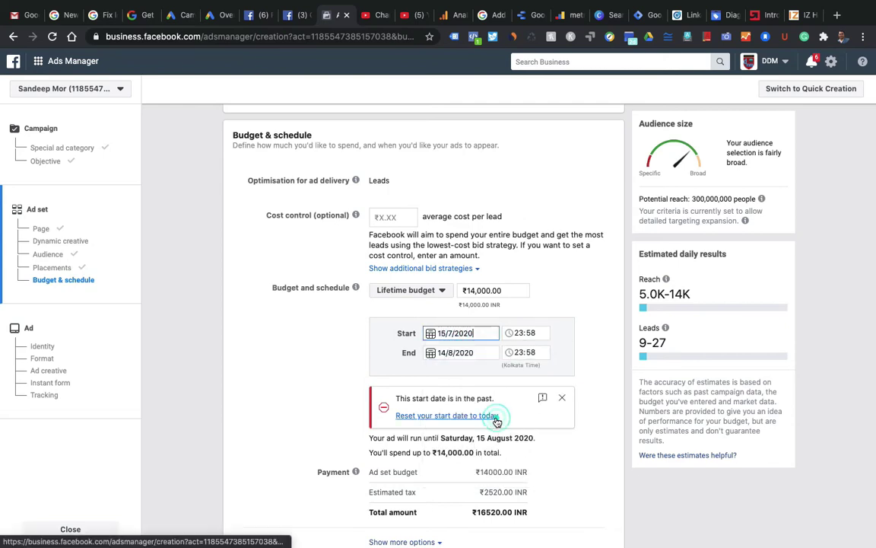
{"action": "left_click", "coordinate": [449, 354]}
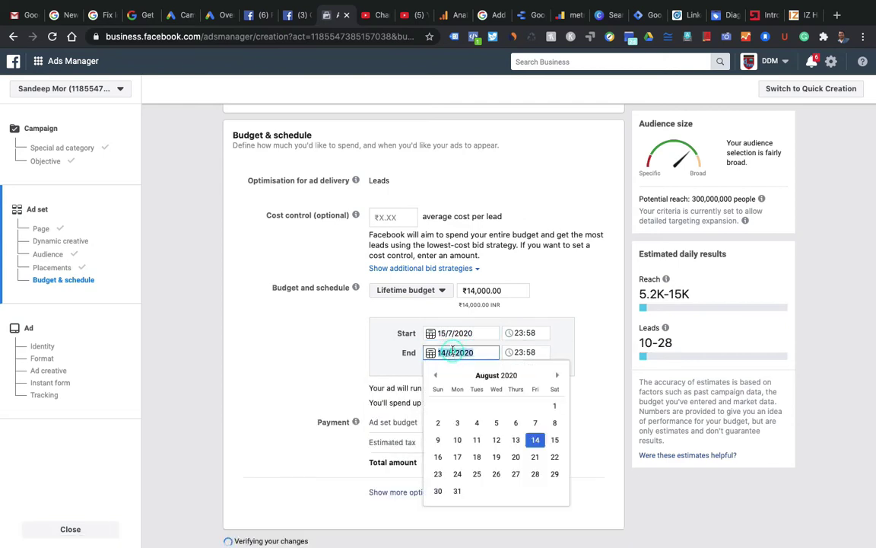
{"action": "left_click", "coordinate": [516, 456]}
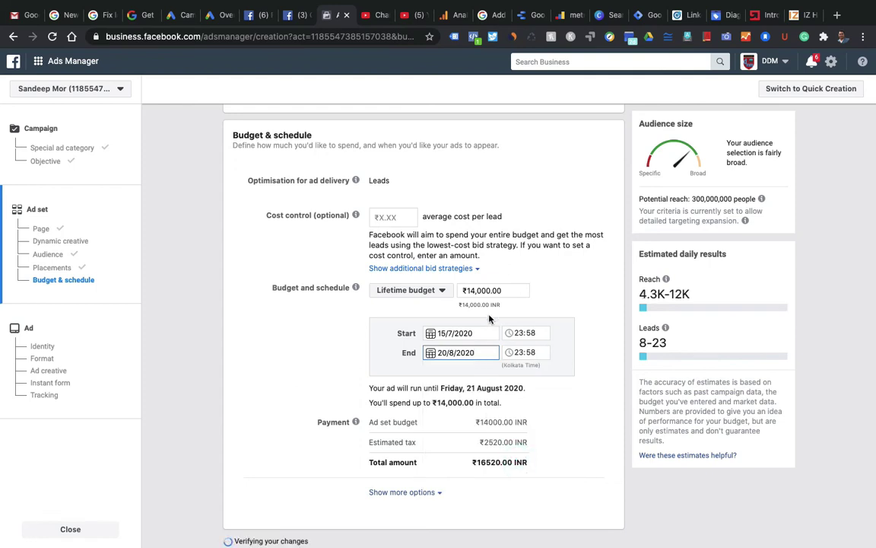
Set the ad set's lifetime budget to ₹500
{"action": "left_click", "coordinate": [488, 290]}
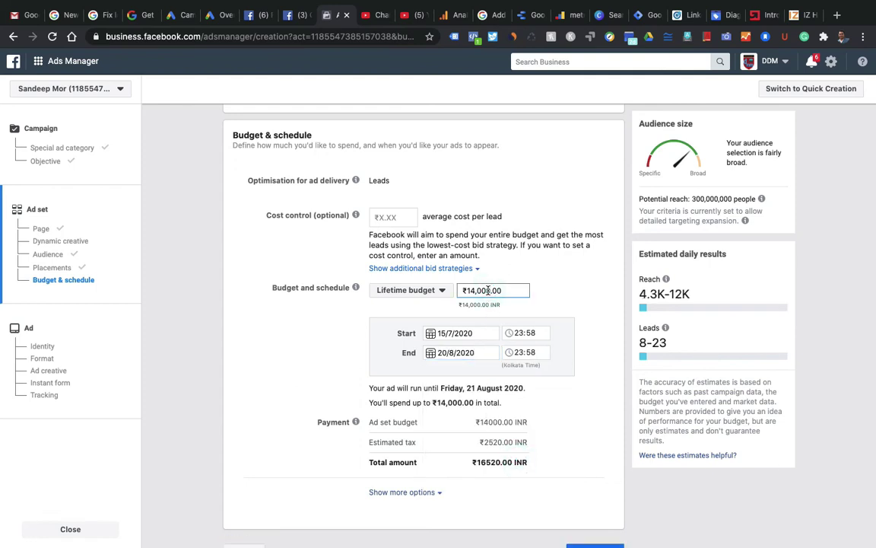
{"action": "key", "text": "ctrl+a"}
{"action": "type", "text": "500"}
{"action": "left_click", "coordinate": [426, 366]}
Change the ad set's end date to 20/7/2020
{"action": "left_click", "coordinate": [452, 351]}
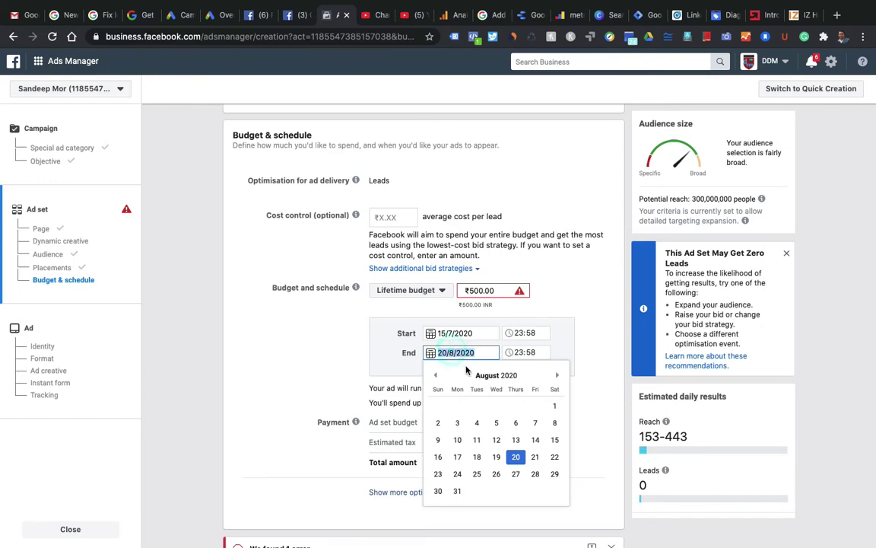
{"action": "left_click", "coordinate": [436, 377]}
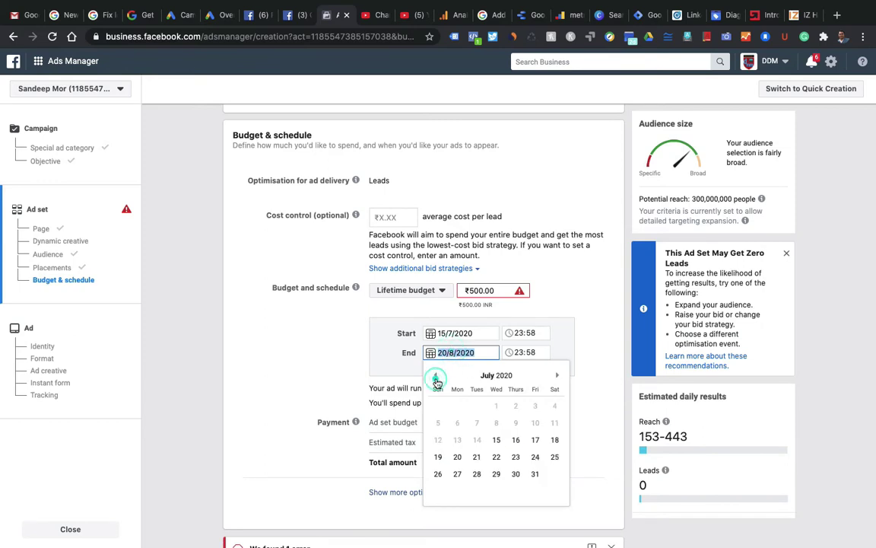
{"action": "left_click", "coordinate": [457, 456]}
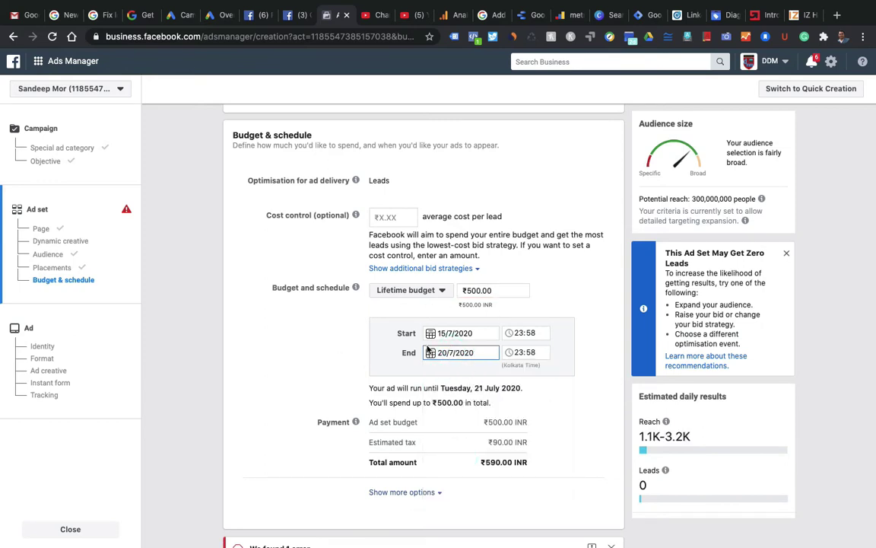
Expand the additional budget and schedule options to view the charging, ad scheduling and delivery type settings
{"action": "scroll", "coordinate": [266, 375], "scroll_direction": "down", "scroll_amount": 3}
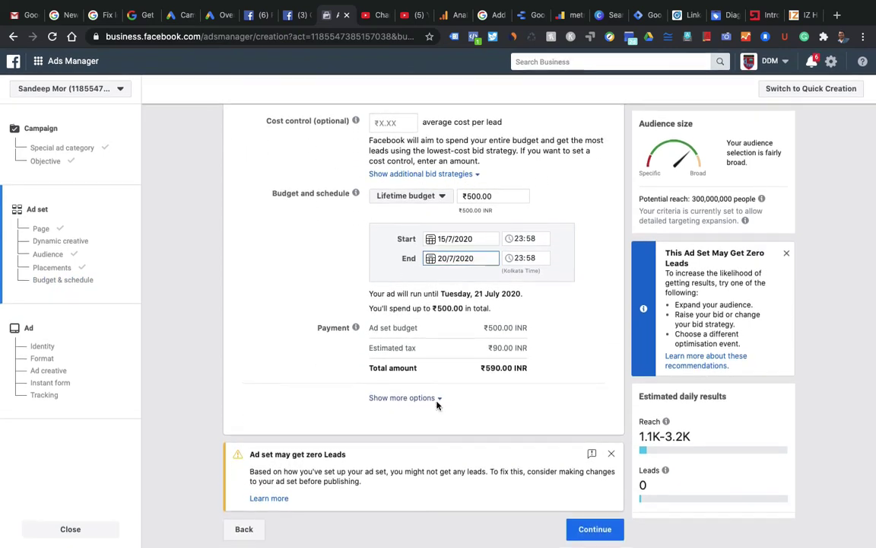
{"action": "left_click", "coordinate": [397, 398]}
{"action": "scroll", "coordinate": [397, 397], "scroll_direction": "down", "scroll_amount": 2}
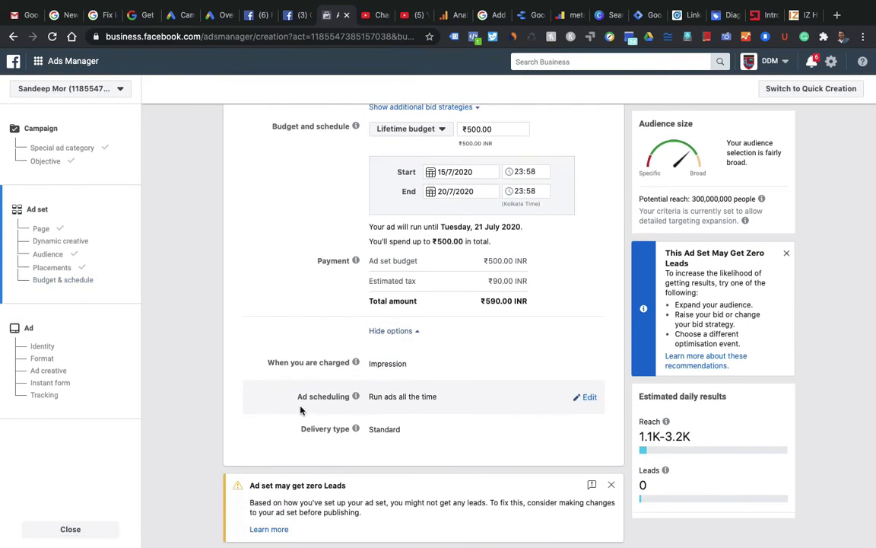
Run the ads on a schedule, Monday 9 am to 7 pm and Tuesday 6 am to 10 pm, and continue to the ad setup
{"action": "left_click", "coordinate": [586, 396]}
{"action": "scroll", "coordinate": [588, 400], "scroll_direction": "down", "scroll_amount": 1}
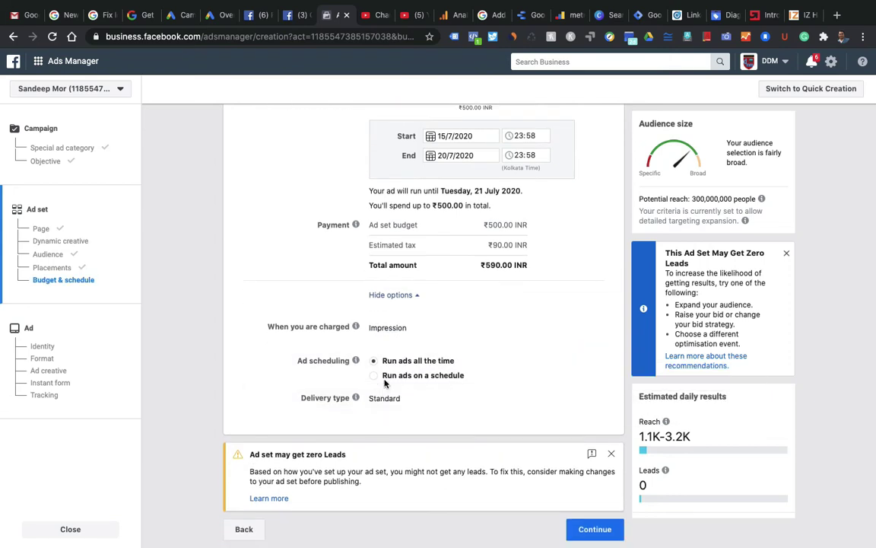
{"action": "left_click", "coordinate": [376, 376]}
{"action": "scroll", "coordinate": [377, 378], "scroll_direction": "down", "scroll_amount": 5}
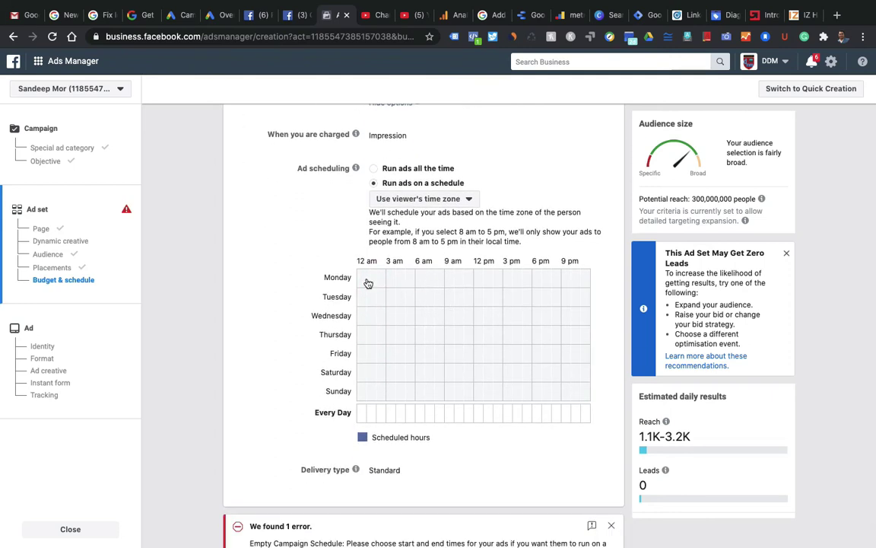
{"action": "left_click_drag", "start_coordinate": [448, 279], "coordinate": [532, 280]}
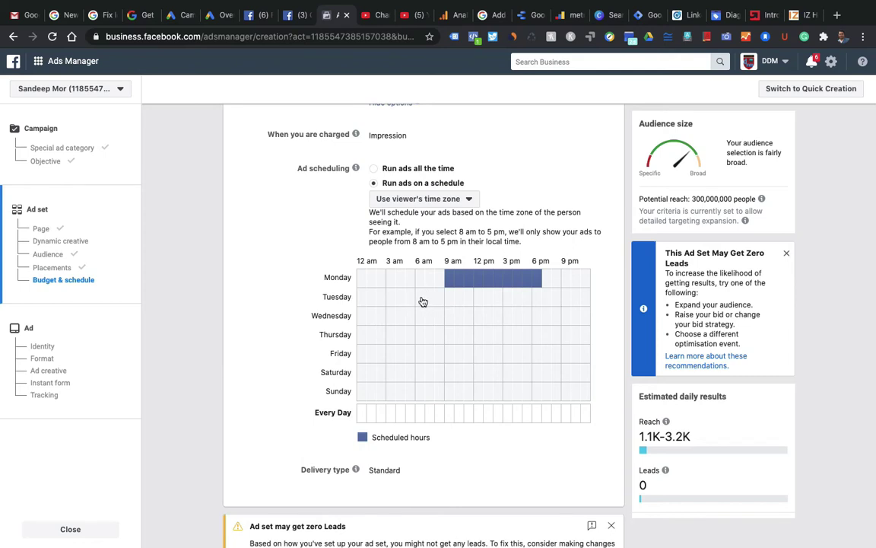
{"action": "left_click_drag", "start_coordinate": [423, 302], "coordinate": [566, 295]}
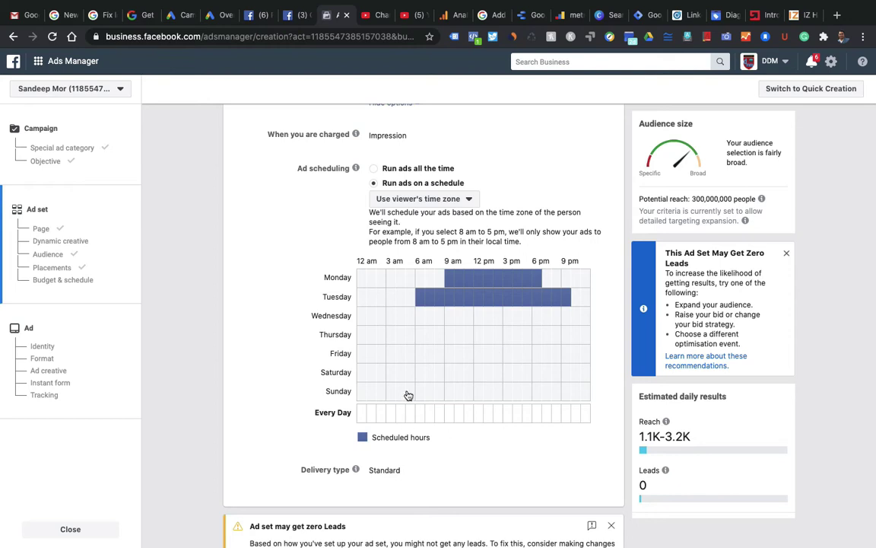
{"action": "scroll", "coordinate": [479, 374], "scroll_direction": "down", "scroll_amount": 2}
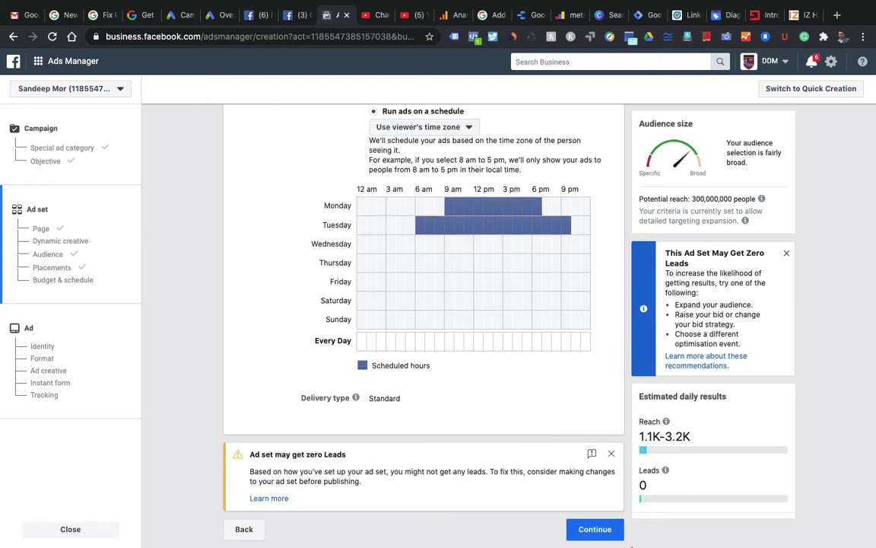
{"action": "left_click", "coordinate": [597, 530]}
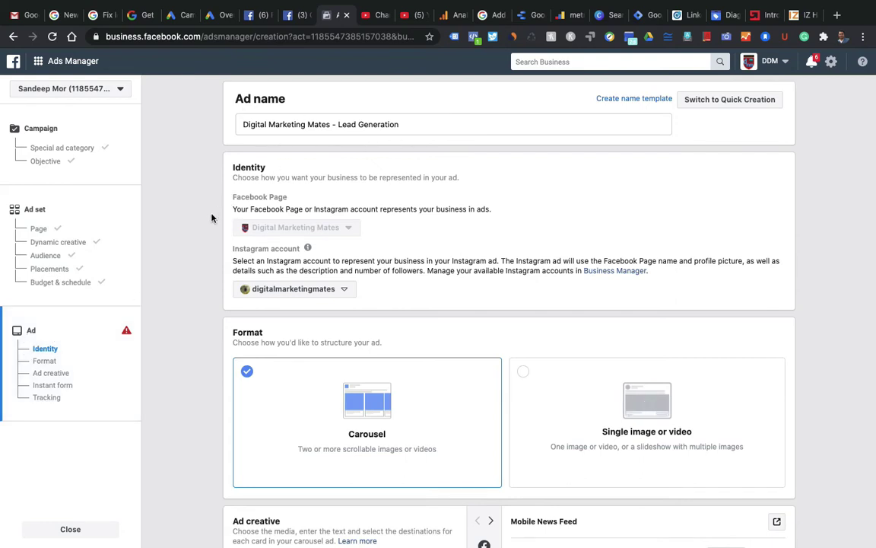
View carousel cards 2 and 3 and change the ad format to Single image or video
{"action": "scroll", "coordinate": [212, 218], "scroll_direction": "down", "scroll_amount": 2}
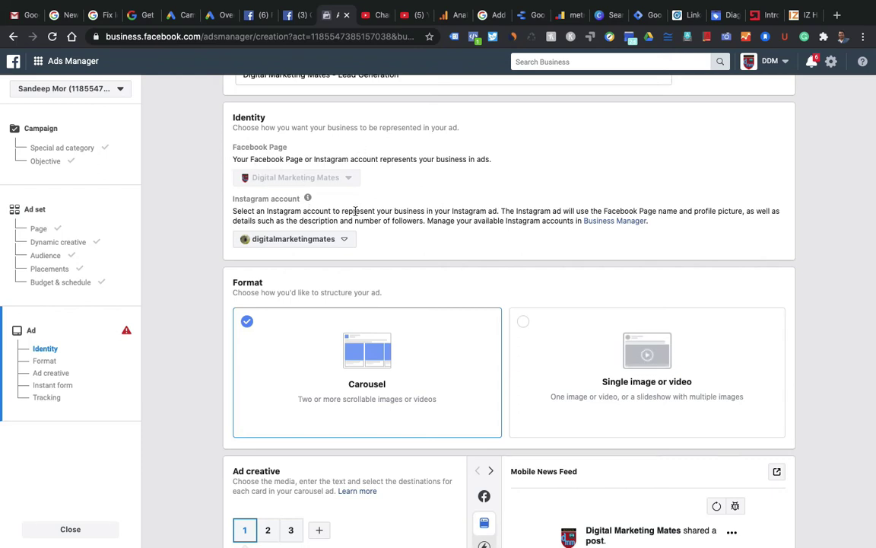
{"action": "scroll", "coordinate": [182, 377], "scroll_direction": "down", "scroll_amount": 2}
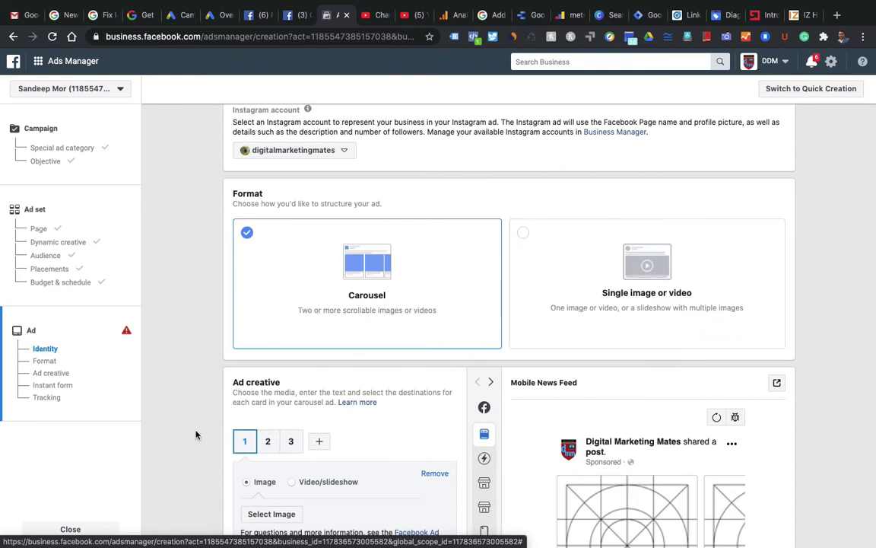
{"action": "scroll", "coordinate": [196, 434], "scroll_direction": "down", "scroll_amount": 3}
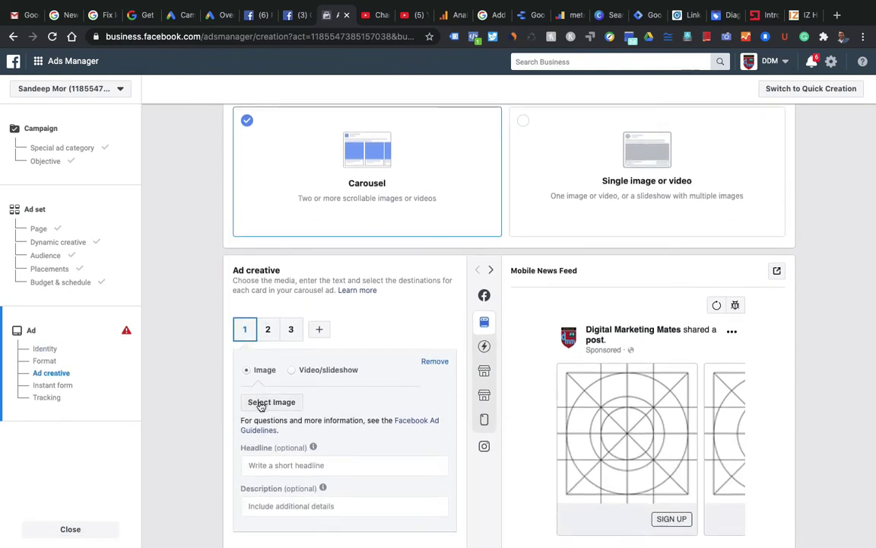
{"action": "left_click", "coordinate": [268, 328]}
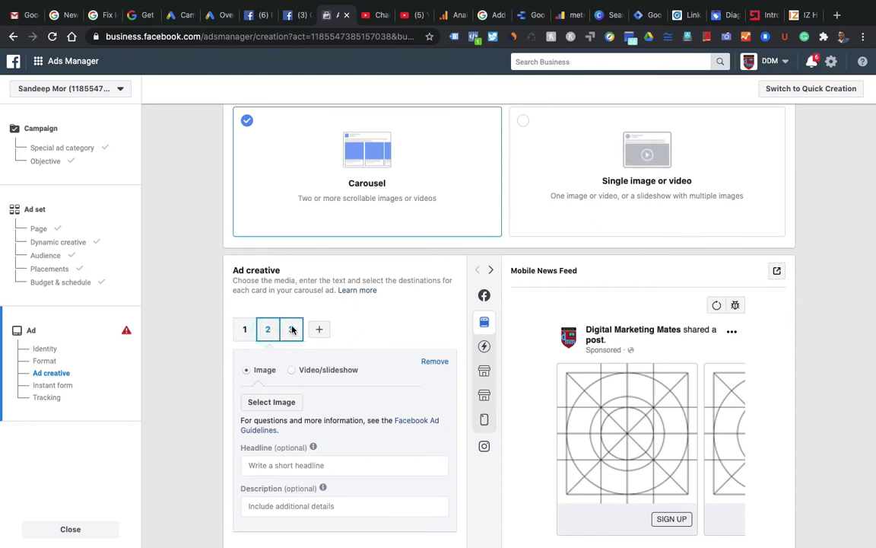
{"action": "left_click", "coordinate": [290, 329]}
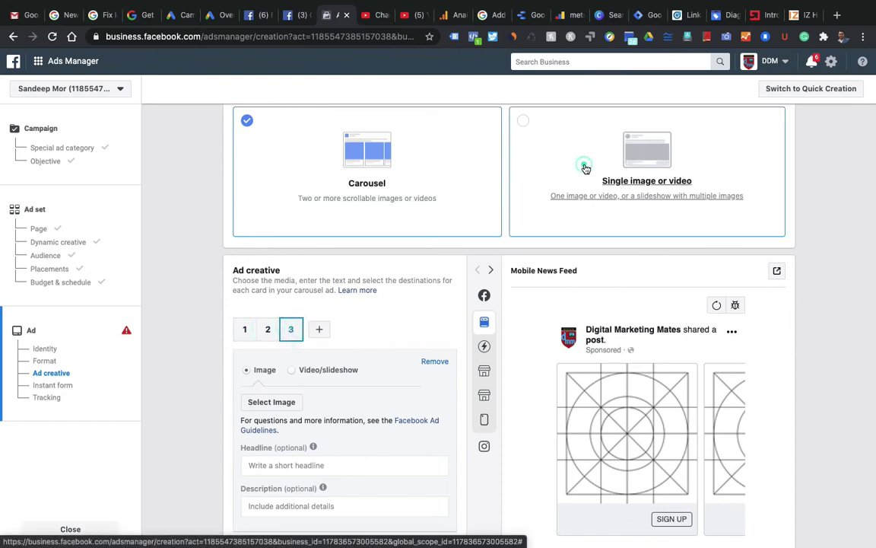
{"action": "left_click", "coordinate": [538, 137]}
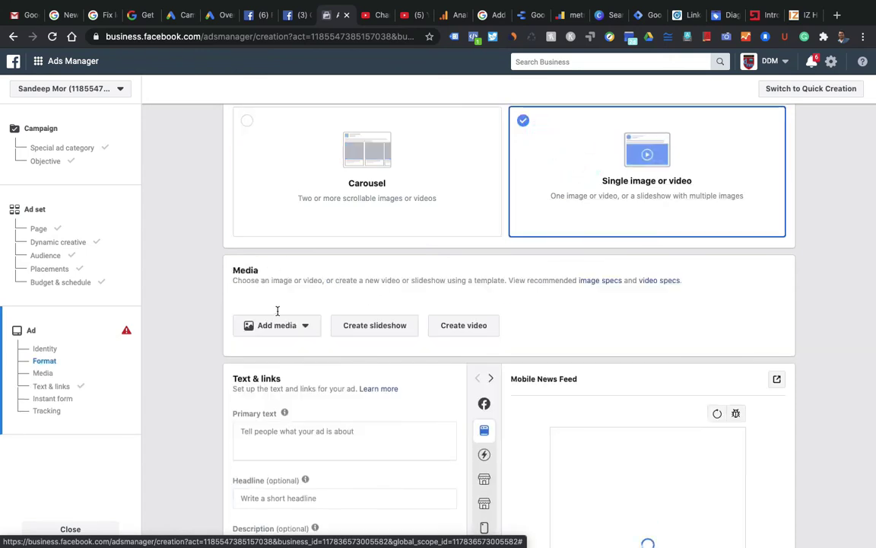
Replace the ad's image with the first 1080 × 1080 Digital Marketing light bulb picture from the account images
{"action": "left_click", "coordinate": [346, 361]}
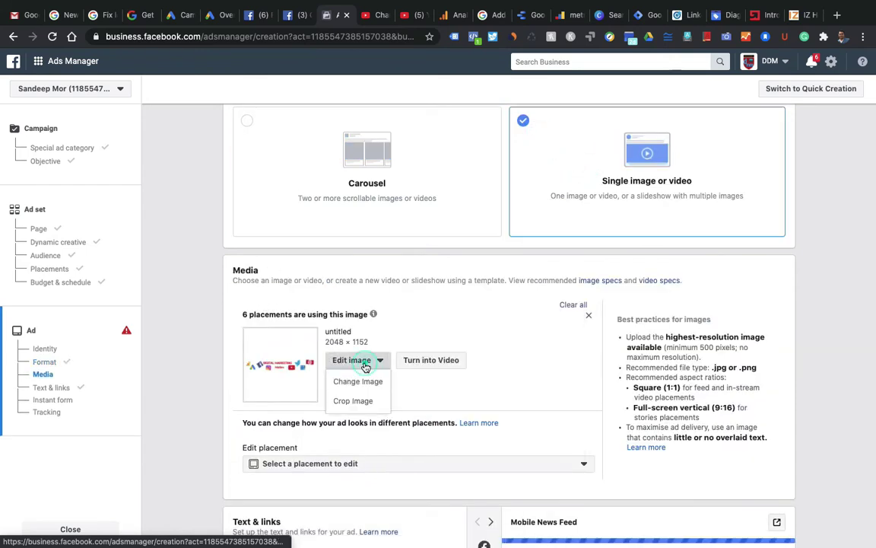
{"action": "left_click", "coordinate": [355, 382]}
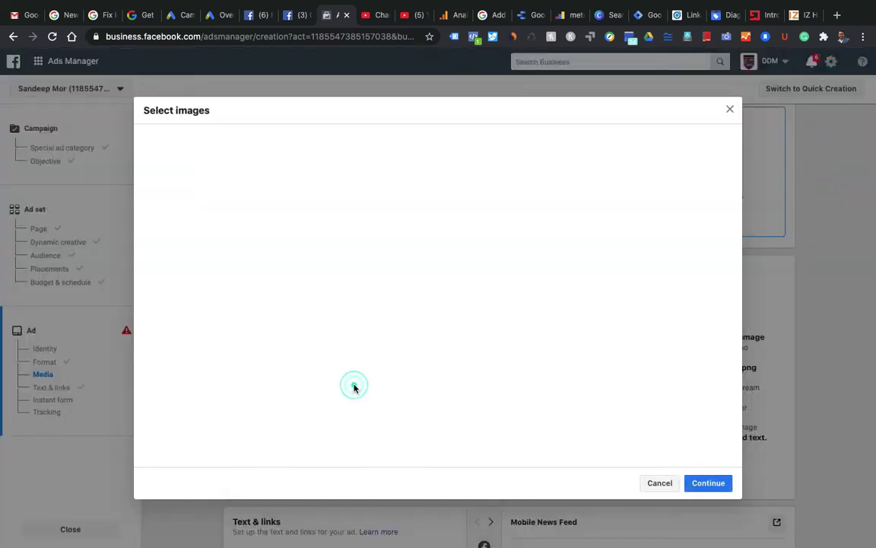
{"action": "left_click", "coordinate": [251, 204]}
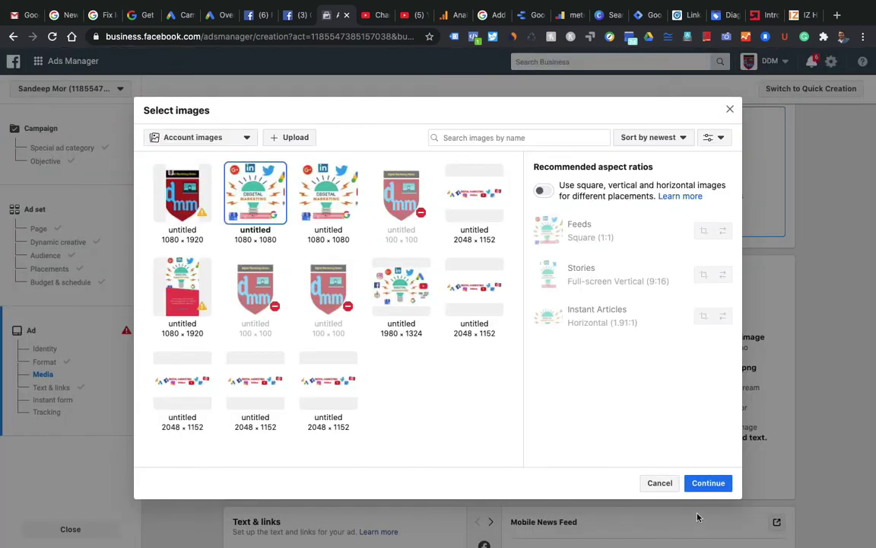
{"action": "left_click", "coordinate": [708, 483]}
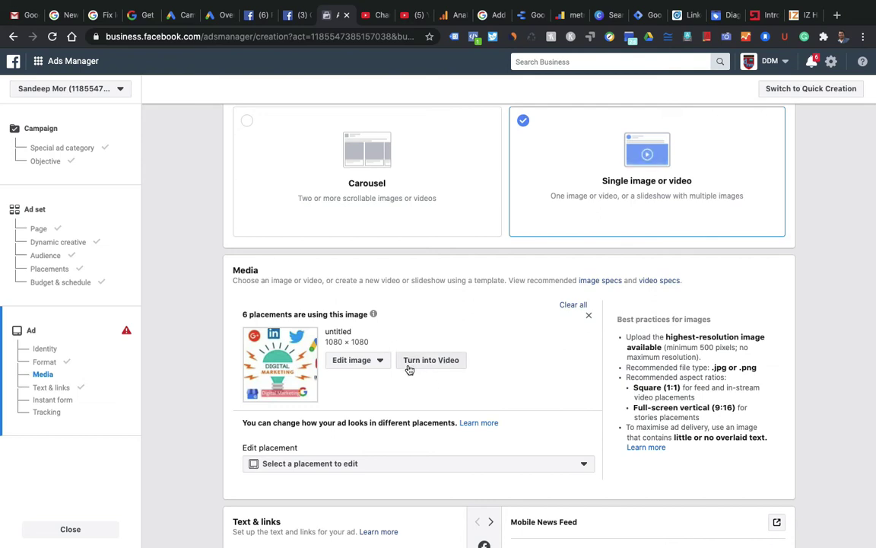
Try turning the ad image into a video with the 1080 × 1920 dmm logo image added, and leave the Video Creation Kit without saving
{"action": "left_click", "coordinate": [445, 360]}
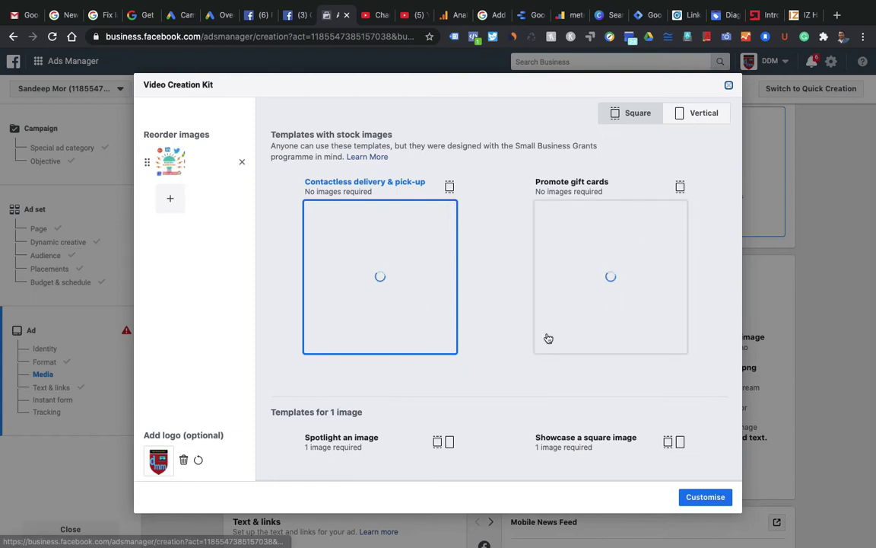
{"action": "left_click", "coordinate": [169, 200]}
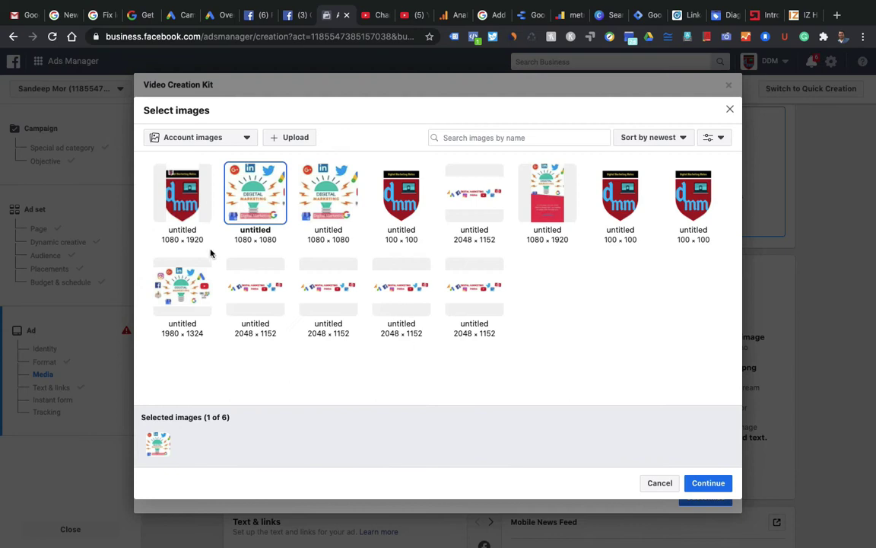
{"action": "left_click", "coordinate": [180, 197]}
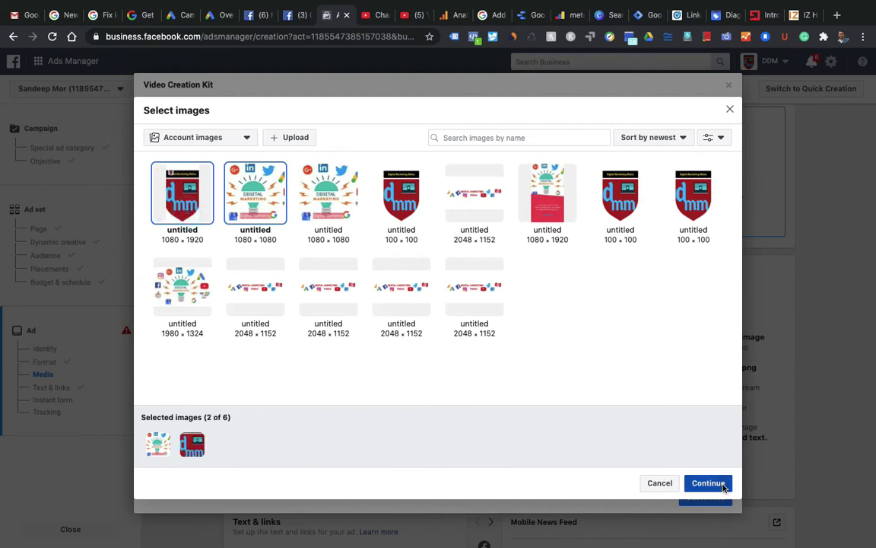
{"action": "left_click", "coordinate": [695, 483]}
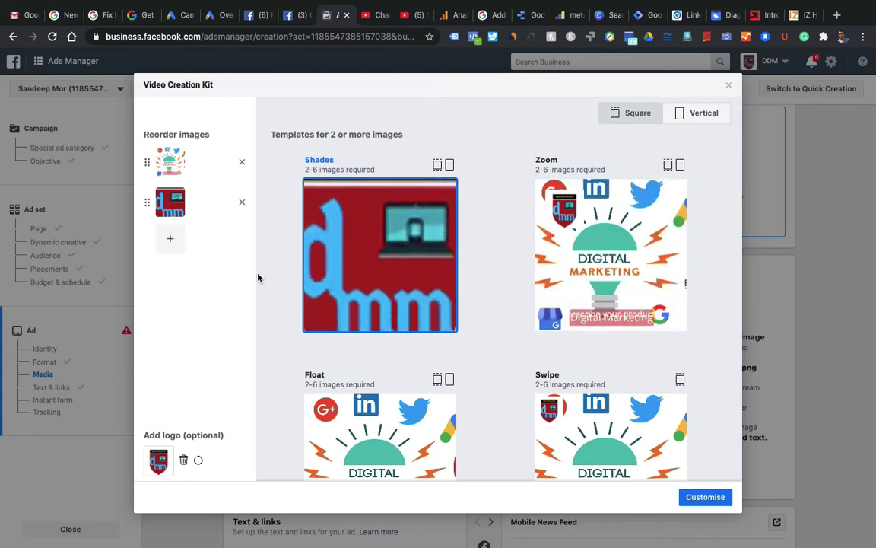
{"action": "left_click", "coordinate": [729, 88]}
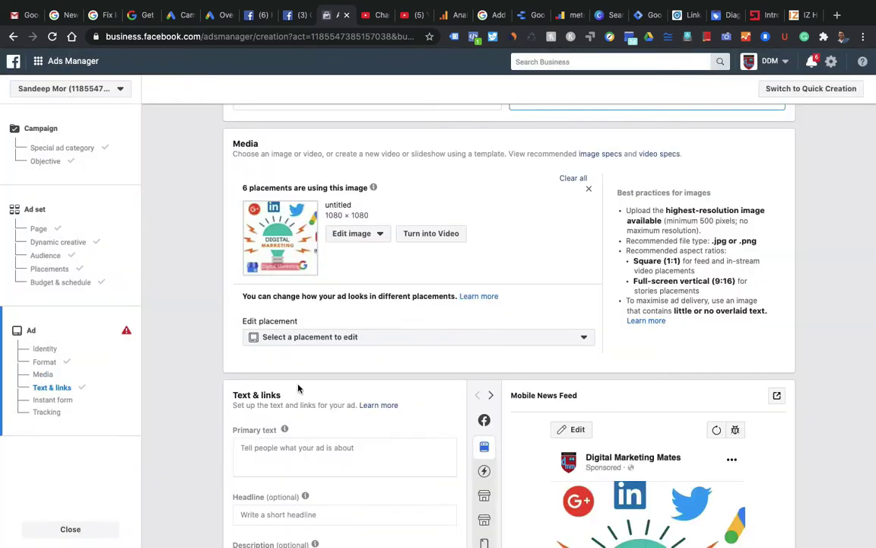
Open the Instagram Stories placement for editing, examine its crop and primary text options, and close it without saving
{"action": "left_click", "coordinate": [350, 337]}
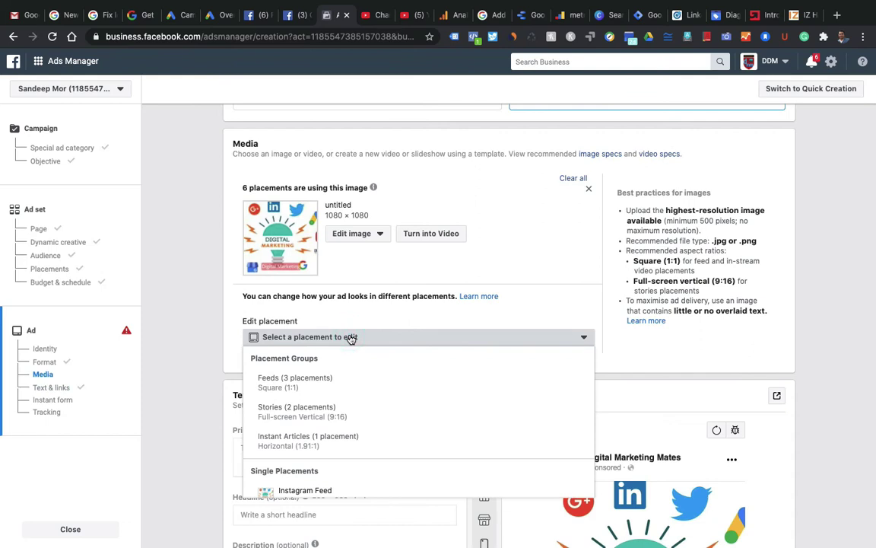
{"action": "scroll", "coordinate": [343, 395], "scroll_direction": "down", "scroll_amount": 3}
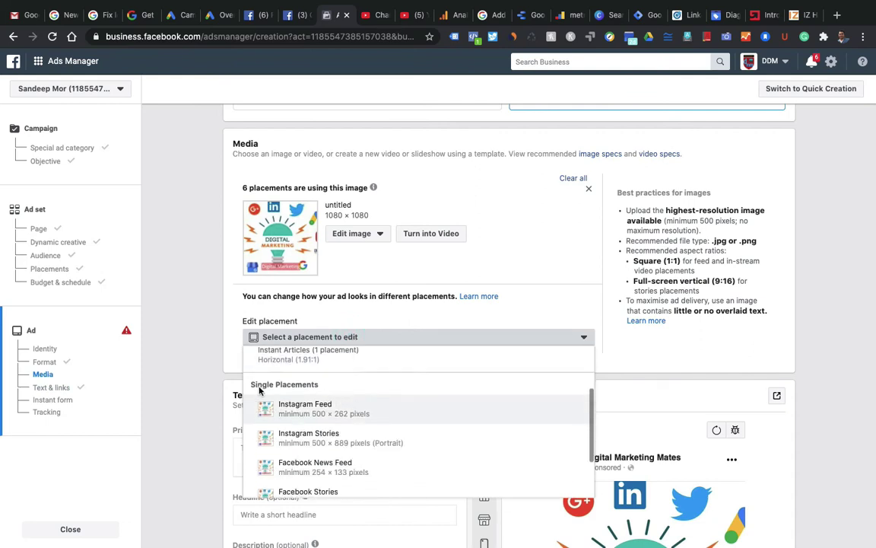
{"action": "left_click", "coordinate": [308, 435]}
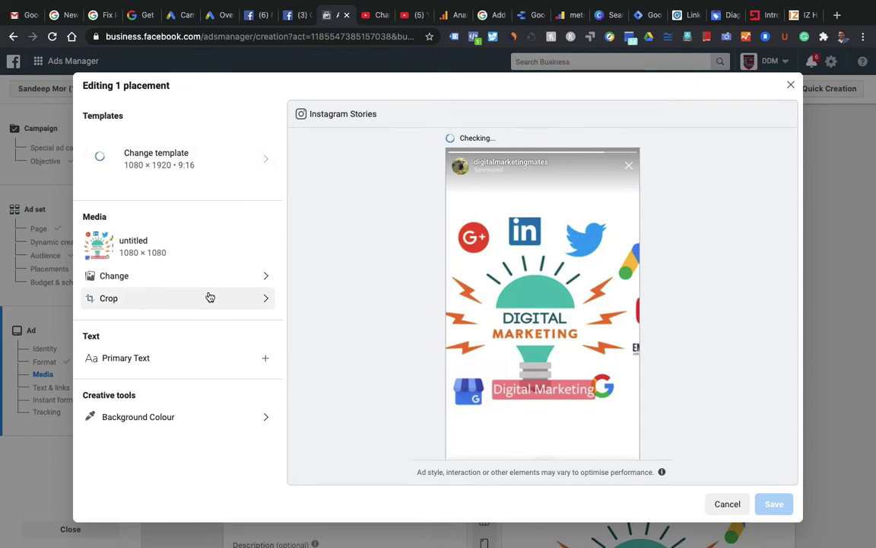
{"action": "left_click", "coordinate": [175, 297]}
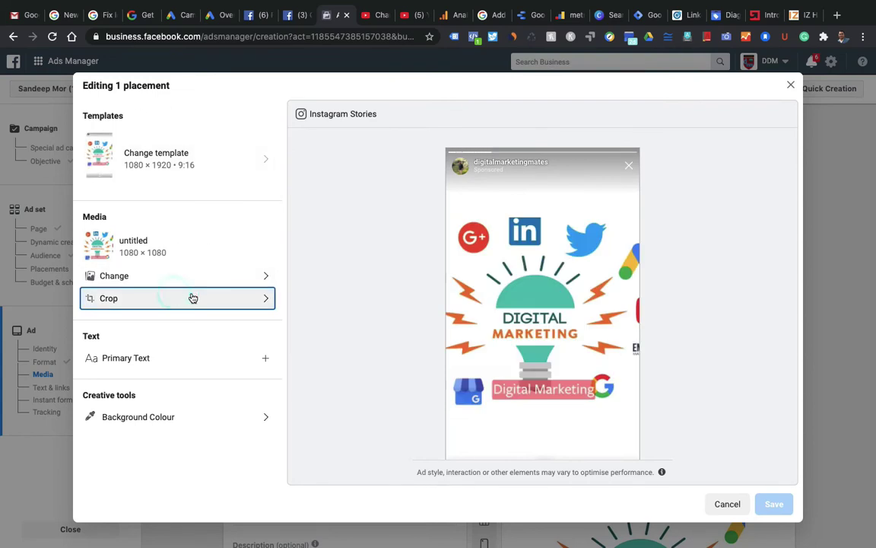
{"action": "left_click", "coordinate": [198, 360]}
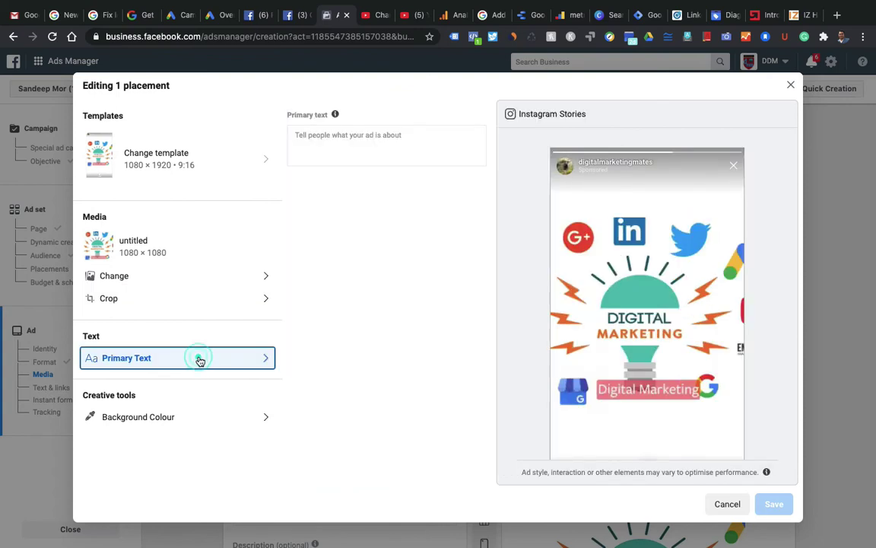
{"action": "left_click", "coordinate": [314, 137]}
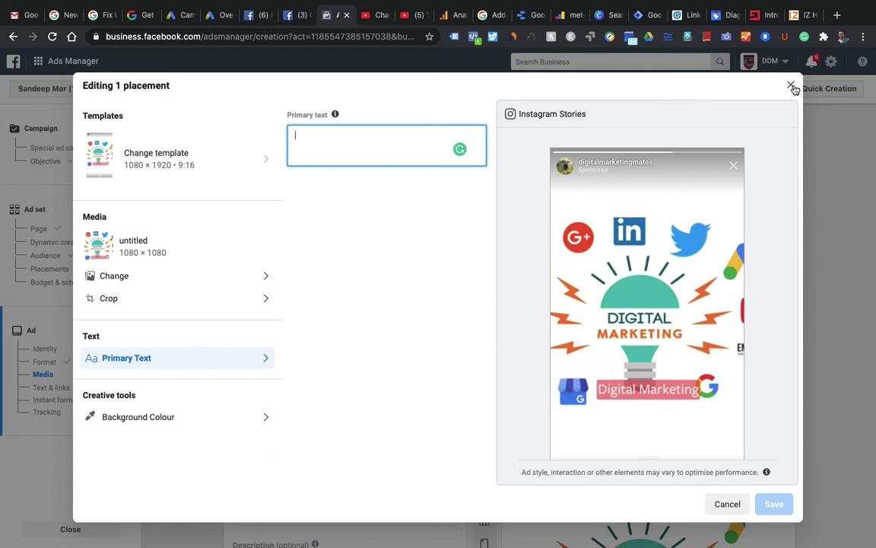
{"action": "left_click", "coordinate": [790, 85]}
Enter the primary text "Free Digital Marketing Courses", headline "Digital Marketing Academy" and description "Free courses available" for the ad
{"action": "scroll", "coordinate": [223, 413], "scroll_direction": "down", "scroll_amount": 3}
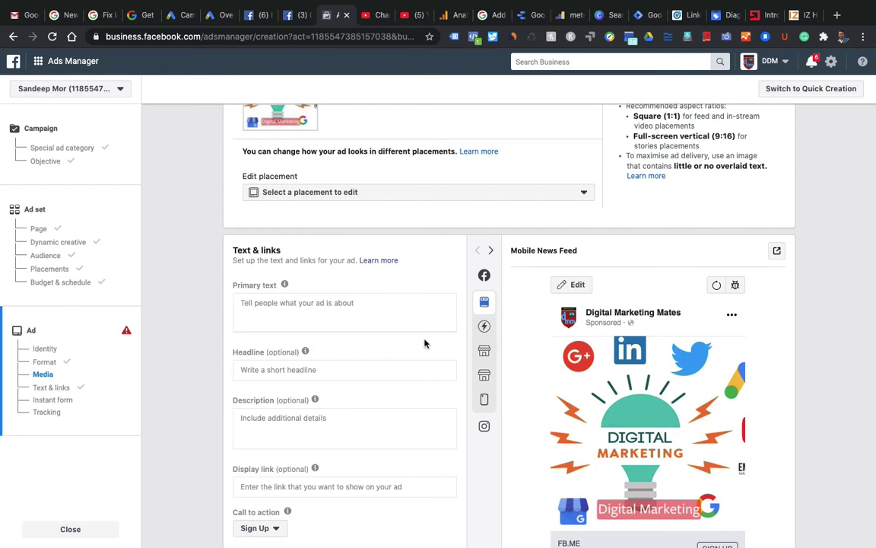
{"action": "left_click", "coordinate": [274, 304]}
{"action": "type", "text": "Free Digital Marketing Courses"}
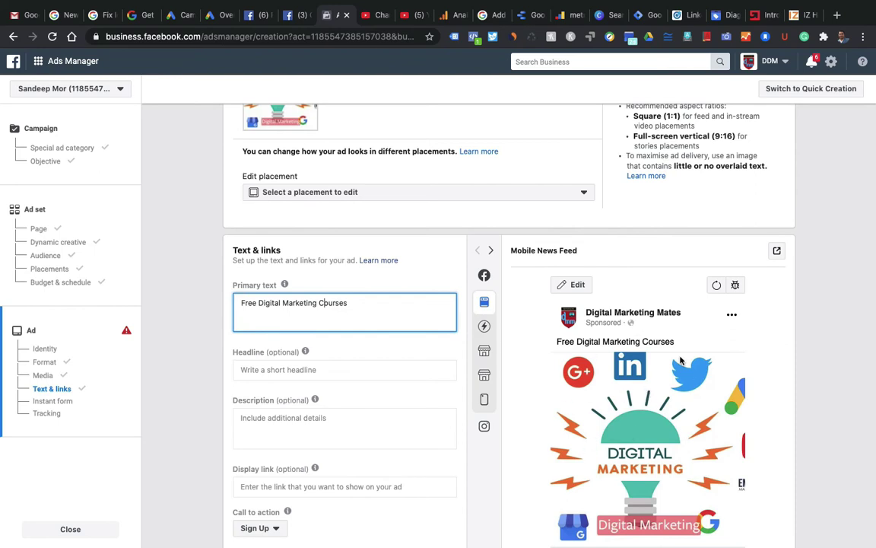
{"action": "scroll", "coordinate": [251, 401], "scroll_direction": "down", "scroll_amount": 2}
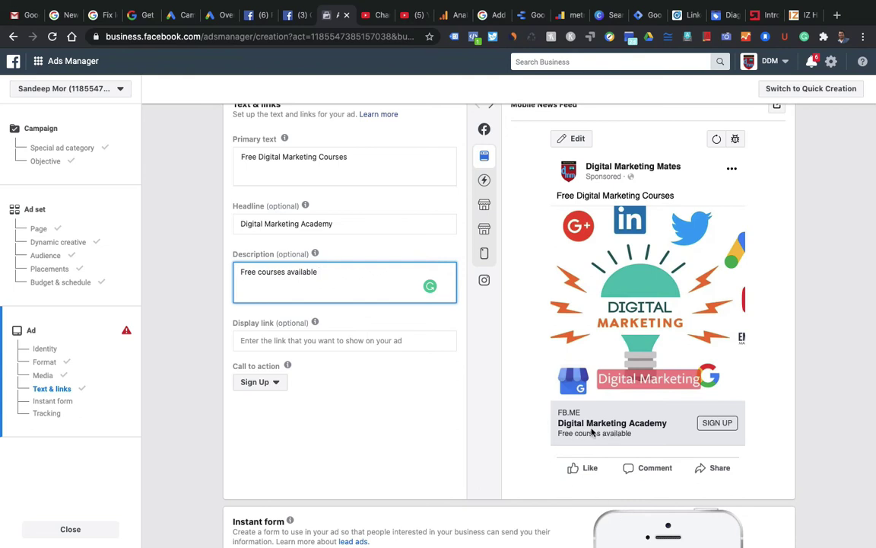
{"action": "left_click", "coordinate": [232, 350]}
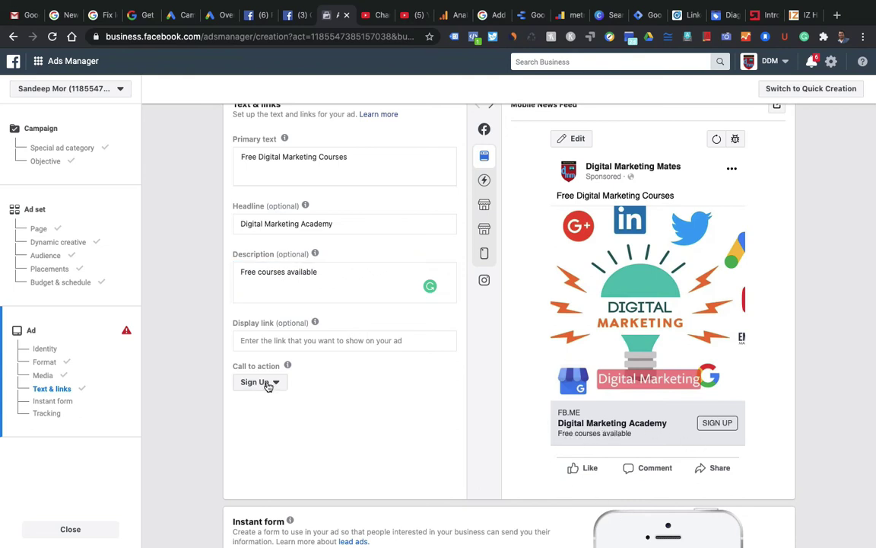
Set the ad's call to action to Apply Now
{"action": "left_click", "coordinate": [280, 384]}
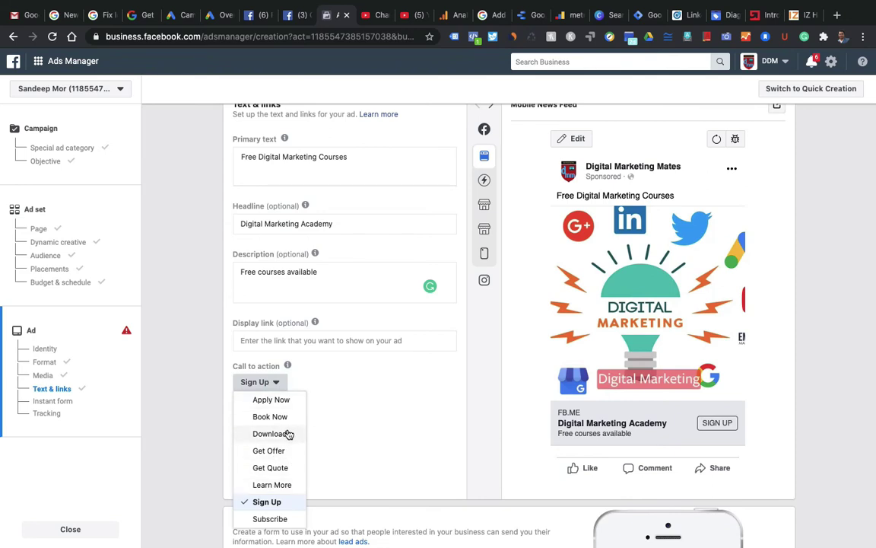
{"action": "left_click", "coordinate": [269, 401]}
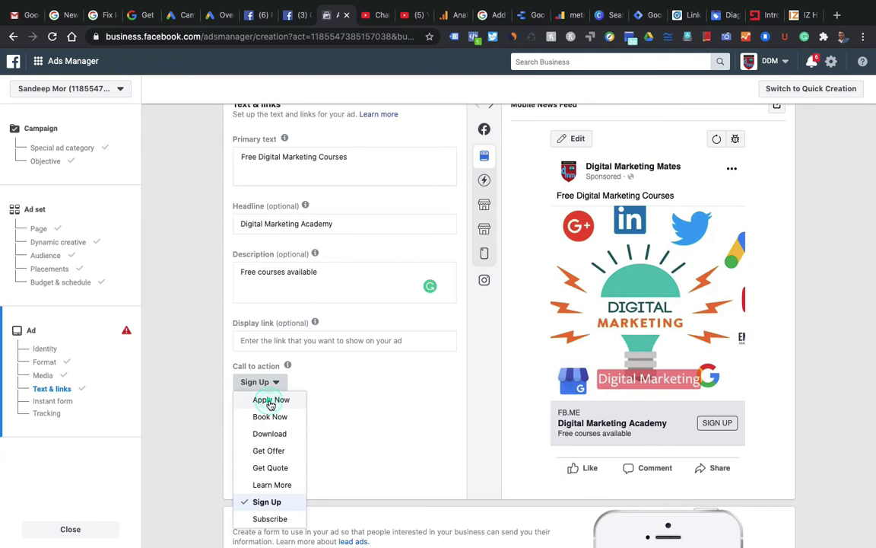
{"action": "scroll", "coordinate": [352, 283], "scroll_direction": "down", "scroll_amount": 5}
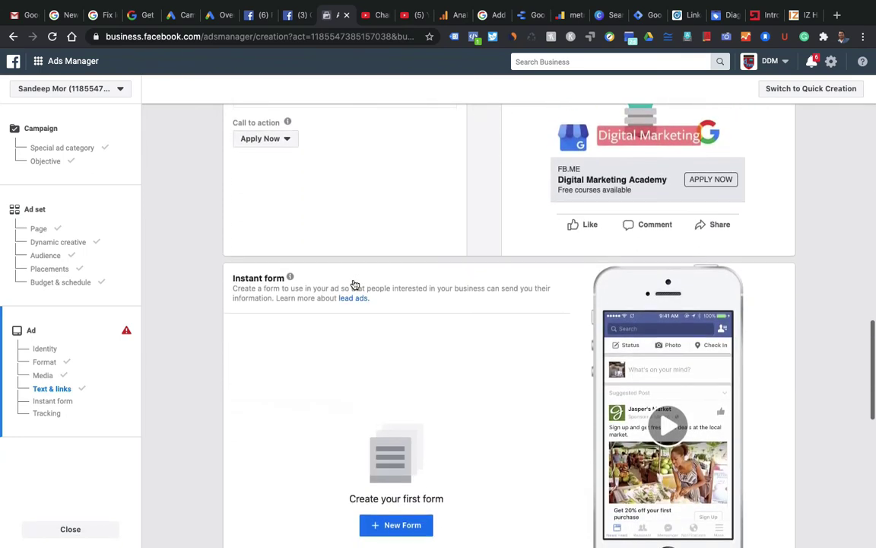
{"action": "scroll", "coordinate": [353, 284], "scroll_direction": "down", "scroll_amount": 2}
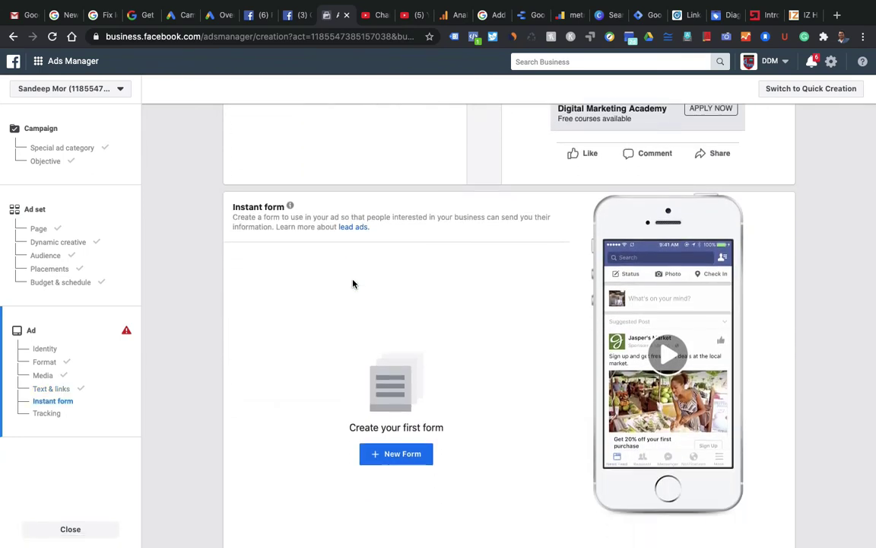
Create a new instant form named "Demo" and set its form type to Higher intent
{"action": "left_click", "coordinate": [407, 455]}
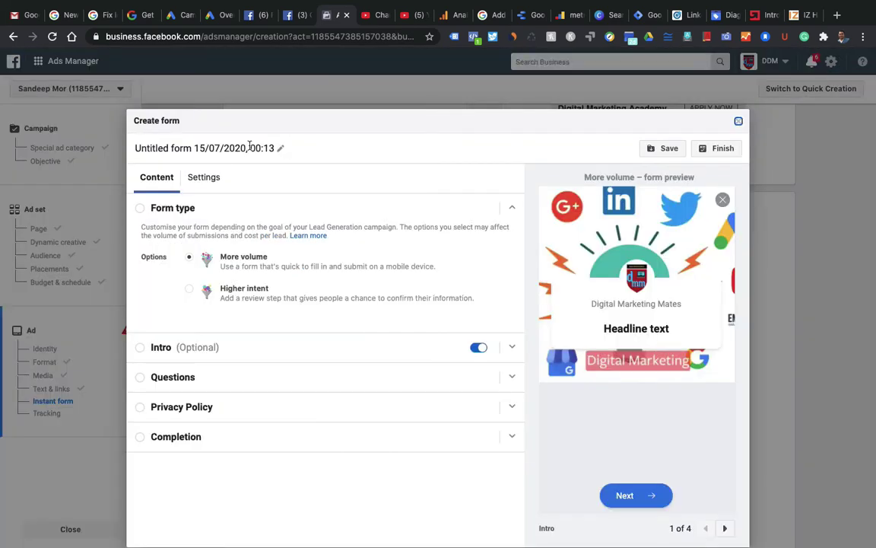
{"action": "left_click", "coordinate": [282, 148]}
{"action": "type", "text": "Demo"}
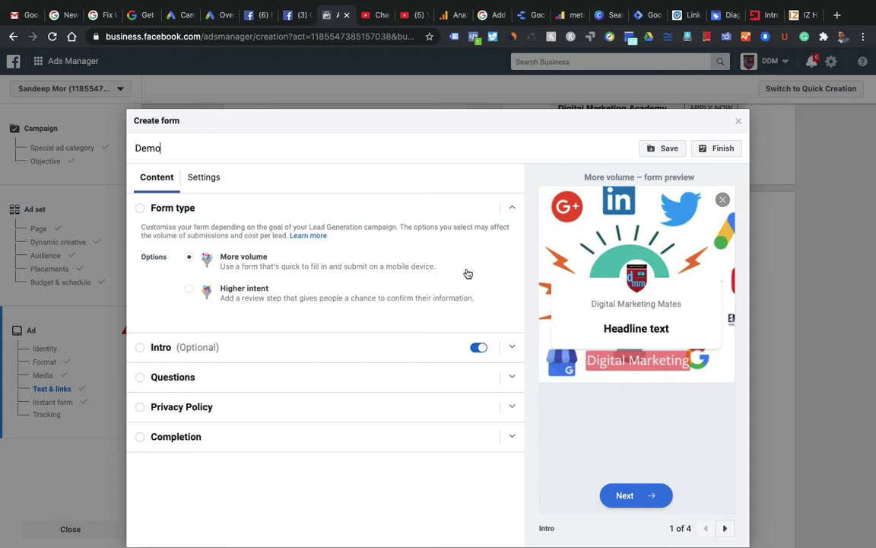
{"action": "left_click", "coordinate": [187, 291]}
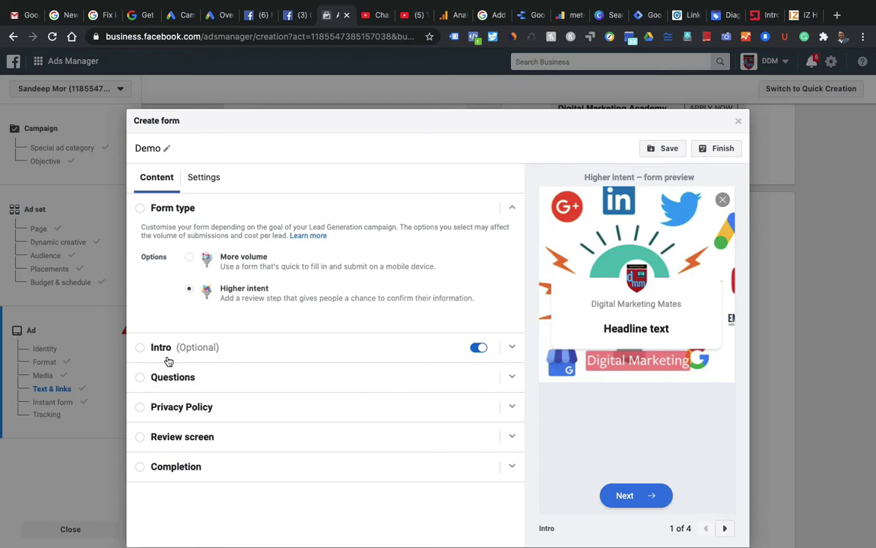
Enter "Best Digital Marketing Agency" as the paragraph text of the form's intro
{"action": "left_click", "coordinate": [512, 347]}
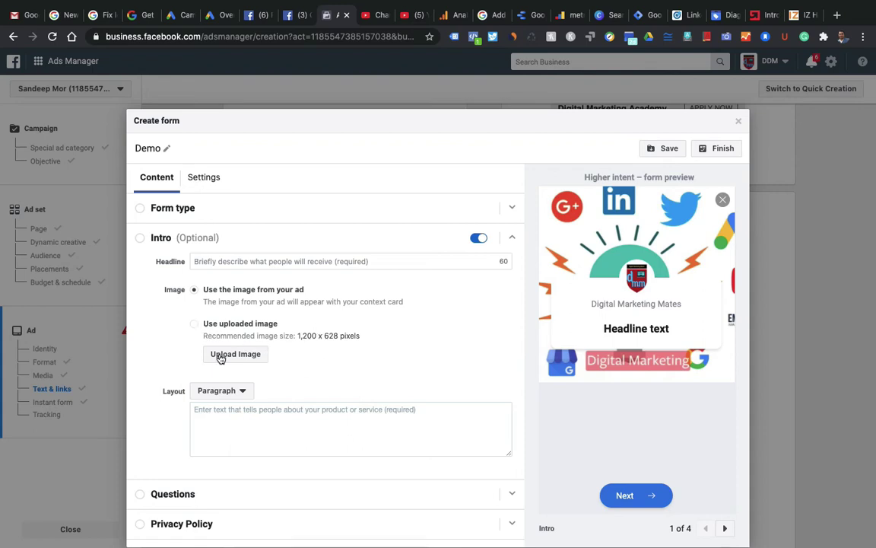
{"action": "left_click", "coordinate": [231, 427]}
{"action": "type", "text": "Best Digital Marketing Agency"}
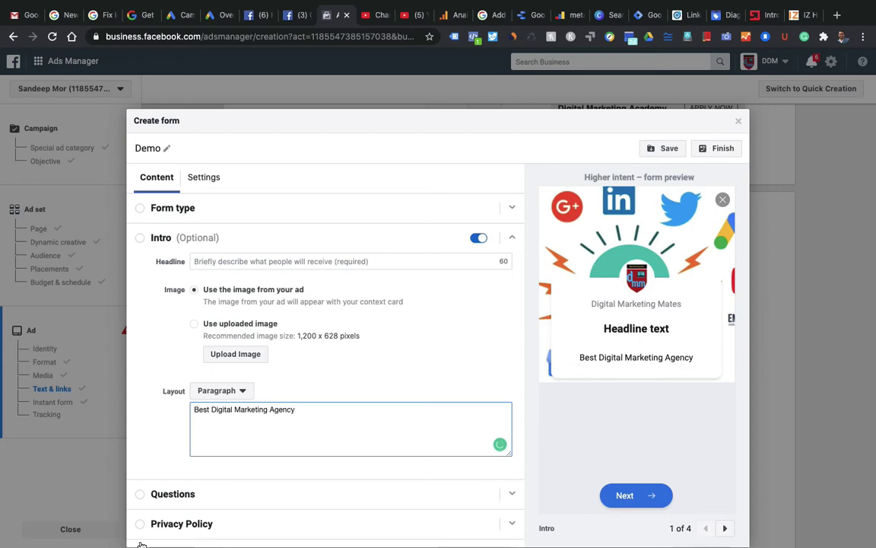
In the form's questions, move the Full name question above the Email question
{"action": "scroll", "coordinate": [228, 373], "scroll_direction": "down", "scroll_amount": 2}
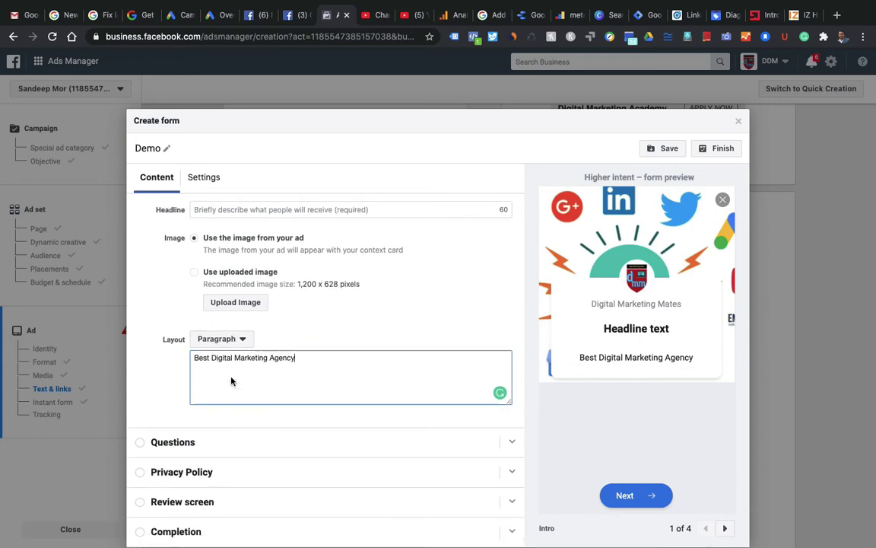
{"action": "left_click", "coordinate": [209, 444]}
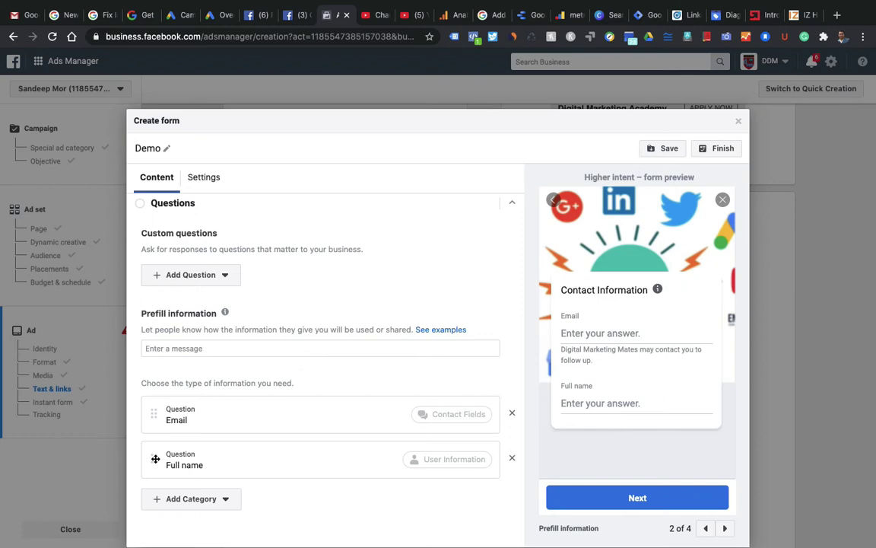
{"action": "left_click_drag", "start_coordinate": [155, 459], "coordinate": [154, 414]}
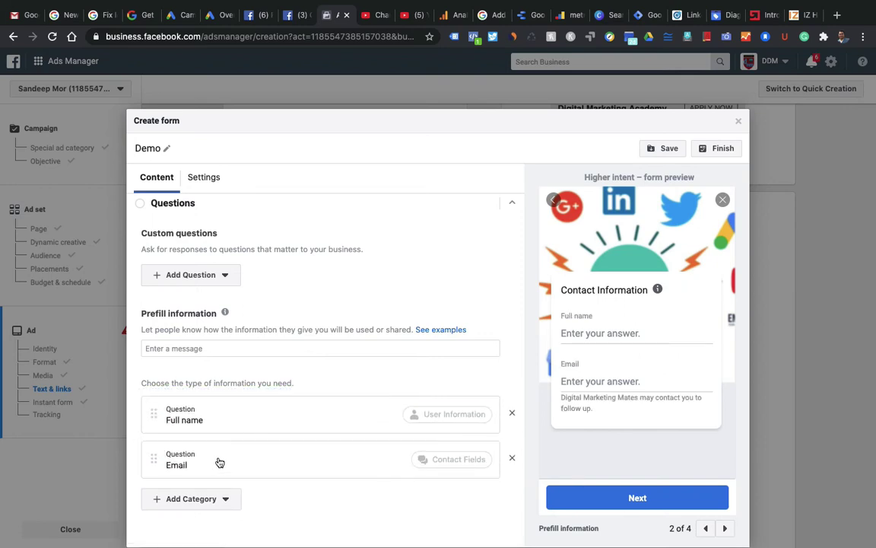
Add the contact fields Phone number and City as questions on the form
{"action": "scroll", "coordinate": [236, 455], "scroll_direction": "down", "scroll_amount": 2}
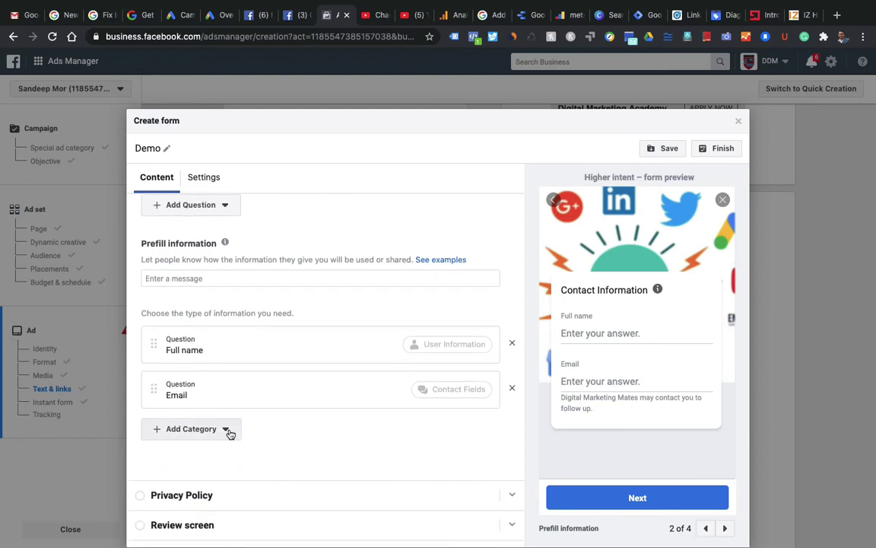
{"action": "left_click", "coordinate": [229, 432]}
{"action": "mouse_move", "coordinate": [218, 460]}
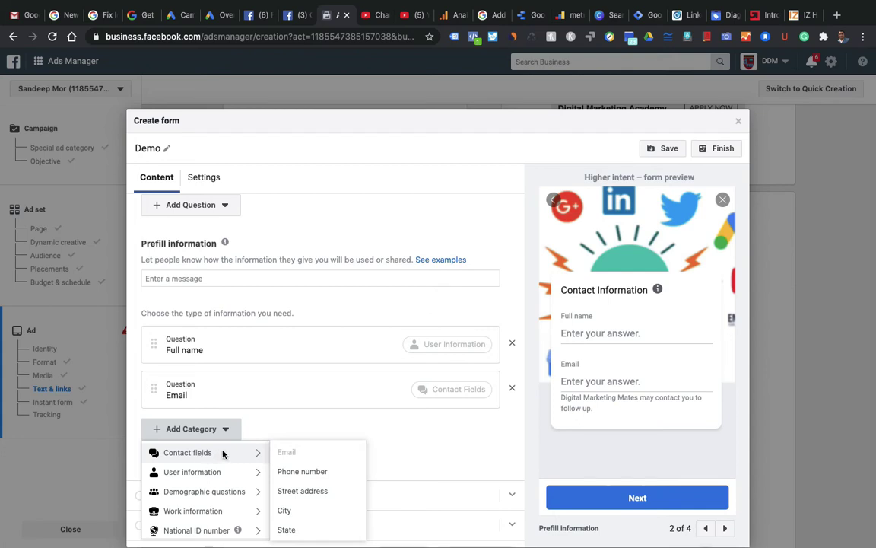
{"action": "left_click", "coordinate": [307, 472]}
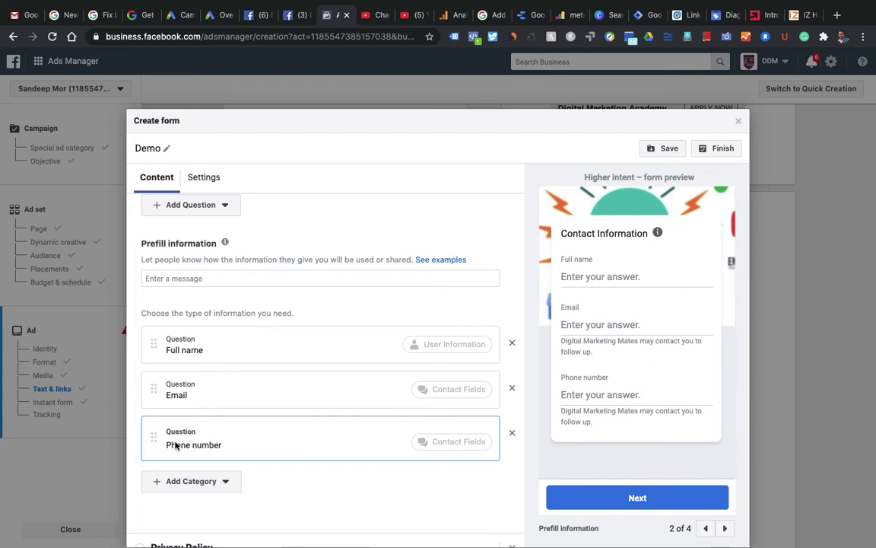
{"action": "left_click", "coordinate": [228, 481]}
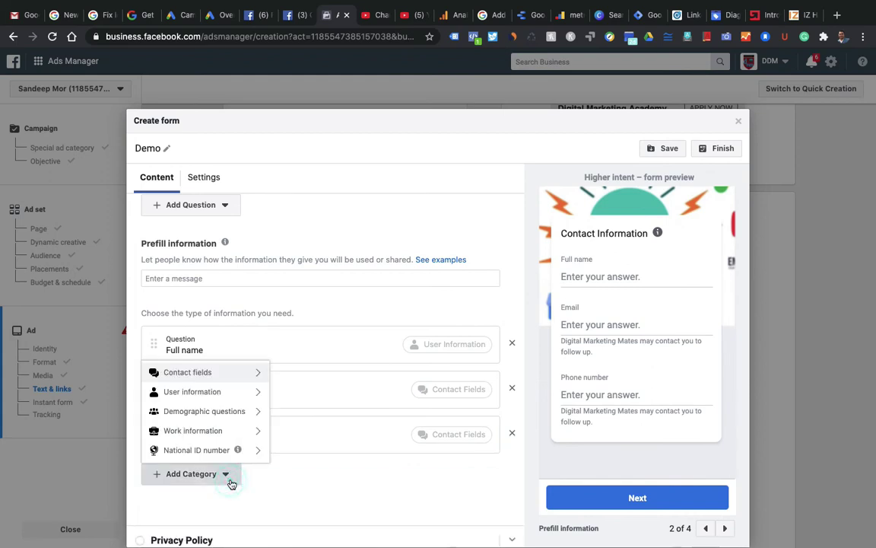
{"action": "mouse_move", "coordinate": [188, 372]}
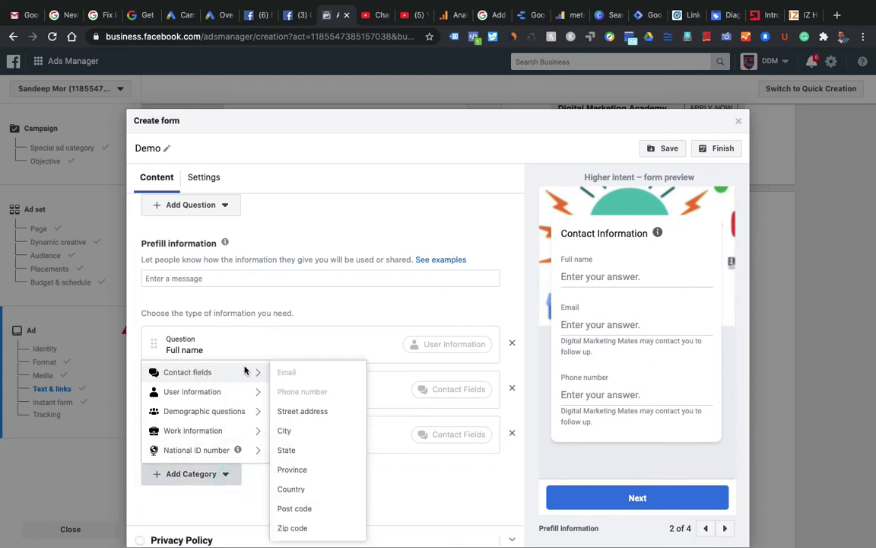
{"action": "left_click", "coordinate": [288, 431]}
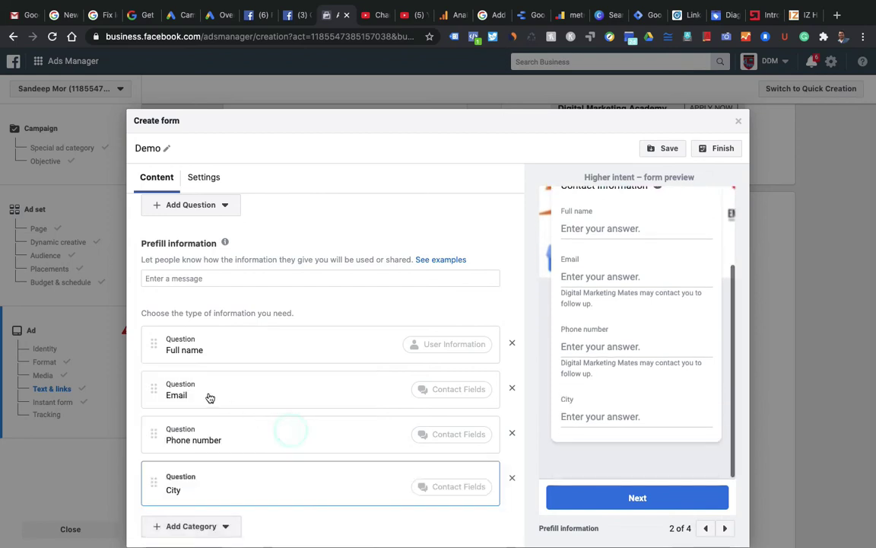
Examine the remaining question categories, including contact fields, user information and national ID number, without adding any
{"action": "scroll", "coordinate": [197, 459], "scroll_direction": "down", "scroll_amount": 2}
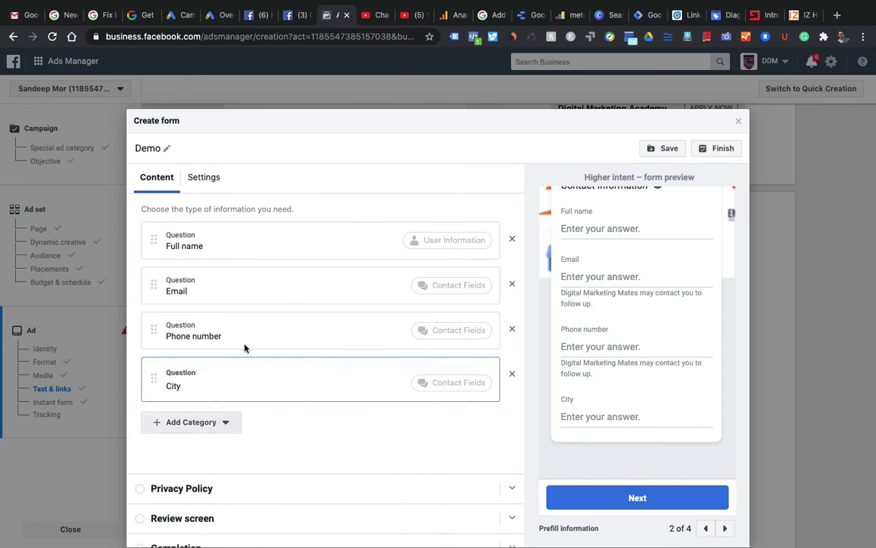
{"action": "left_click", "coordinate": [223, 423]}
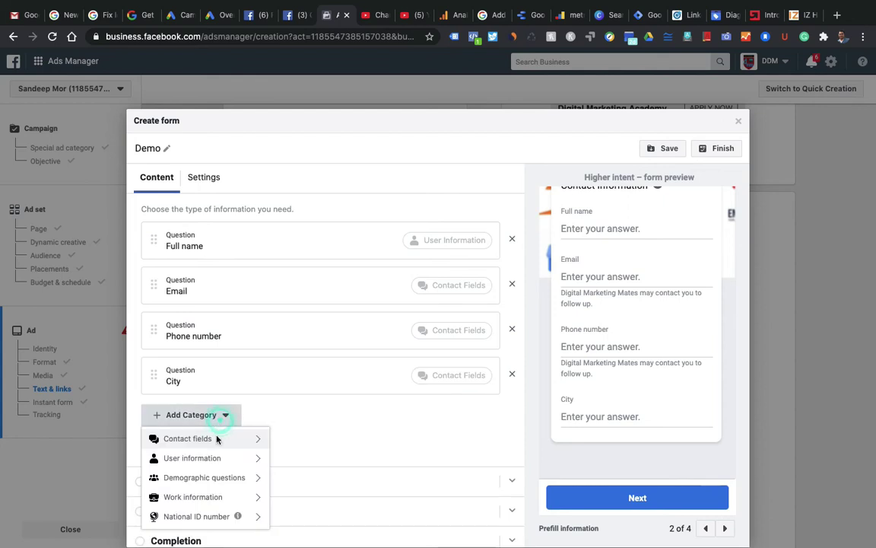
{"action": "mouse_move", "coordinate": [176, 439]}
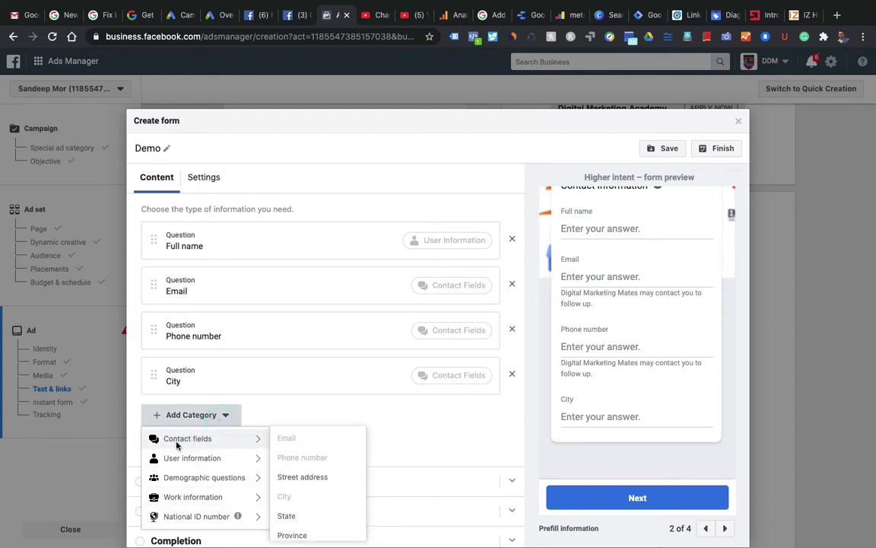
{"action": "mouse_move", "coordinate": [223, 465]}
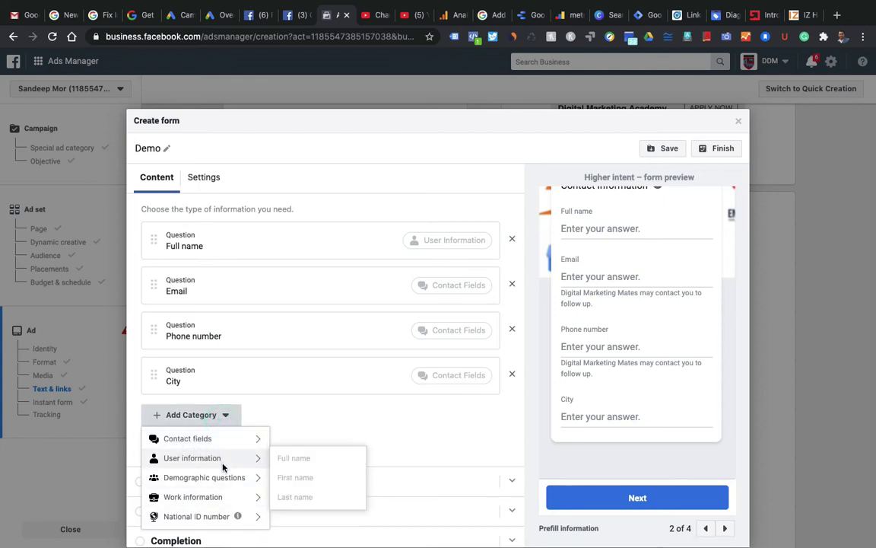
{"action": "mouse_move", "coordinate": [167, 519]}
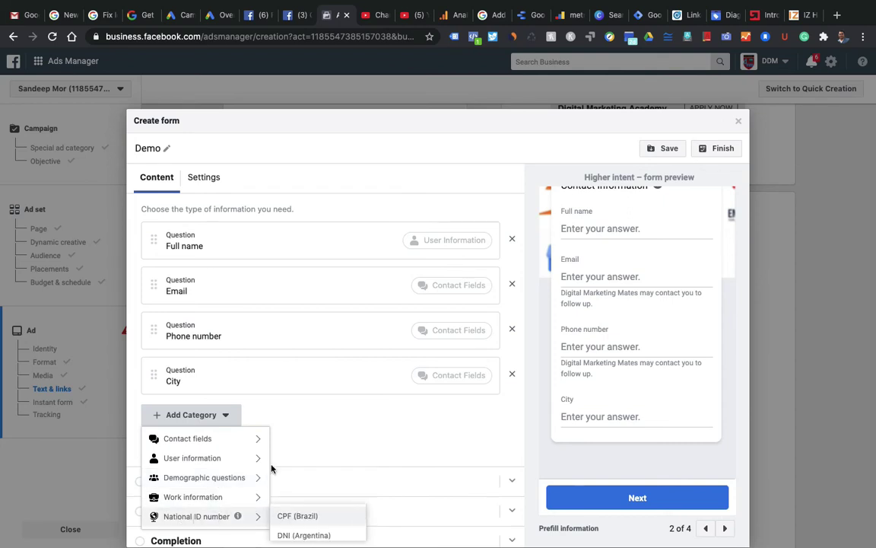
{"action": "left_click", "coordinate": [327, 435]}
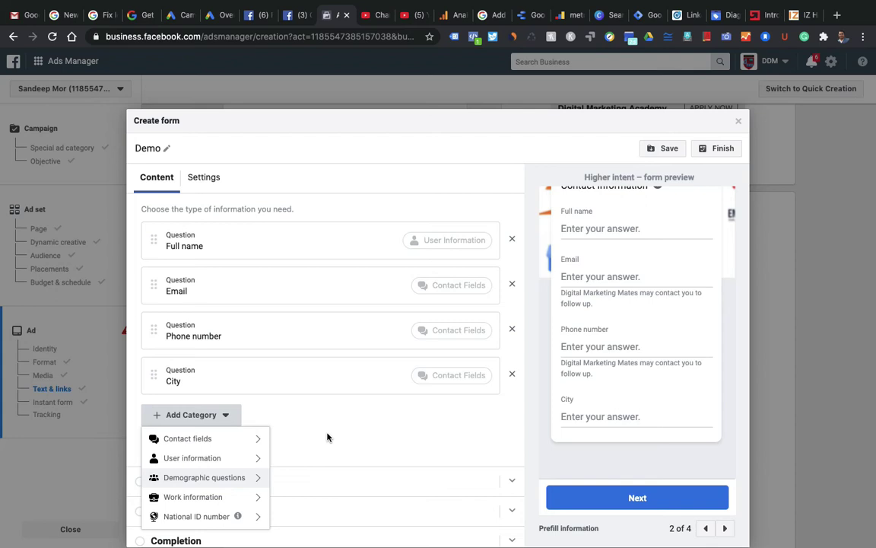
{"action": "left_click", "coordinate": [327, 436]}
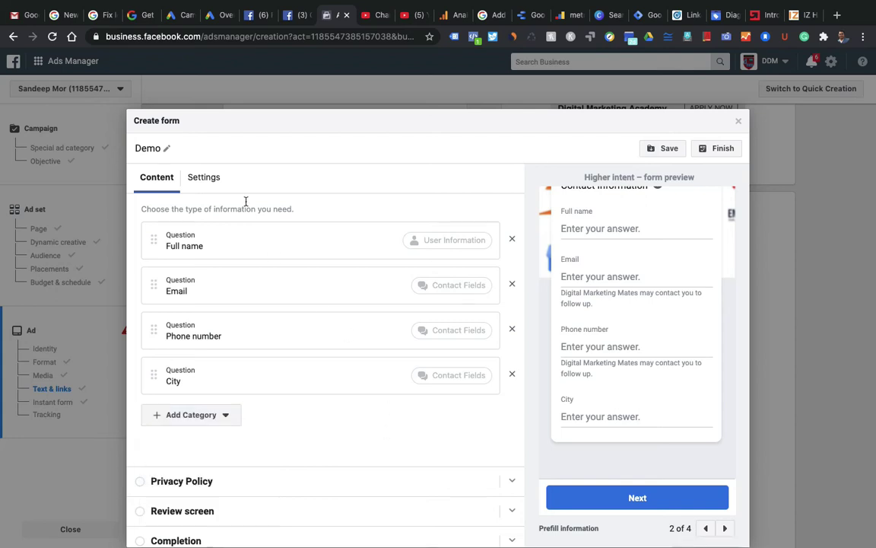
Set the form's sharing option to Open in the form configuration
{"action": "left_click", "coordinate": [202, 176]}
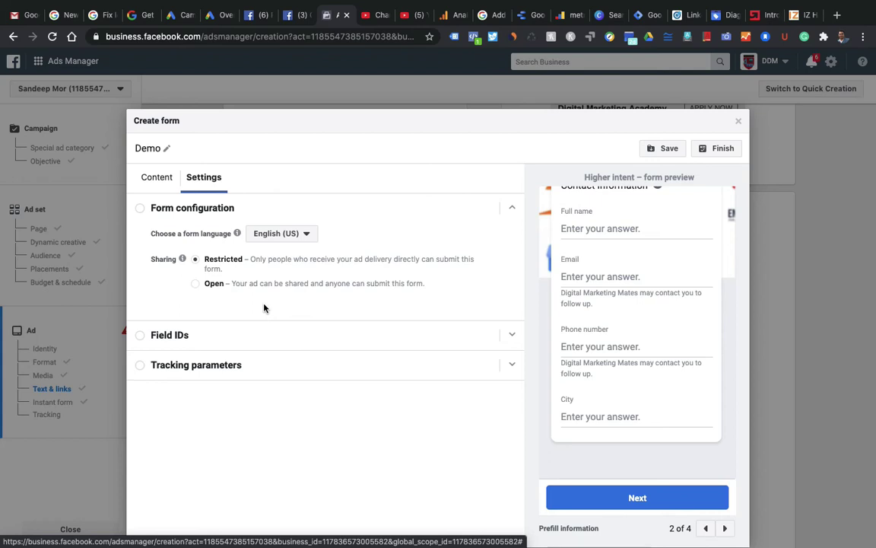
{"action": "left_click", "coordinate": [196, 284]}
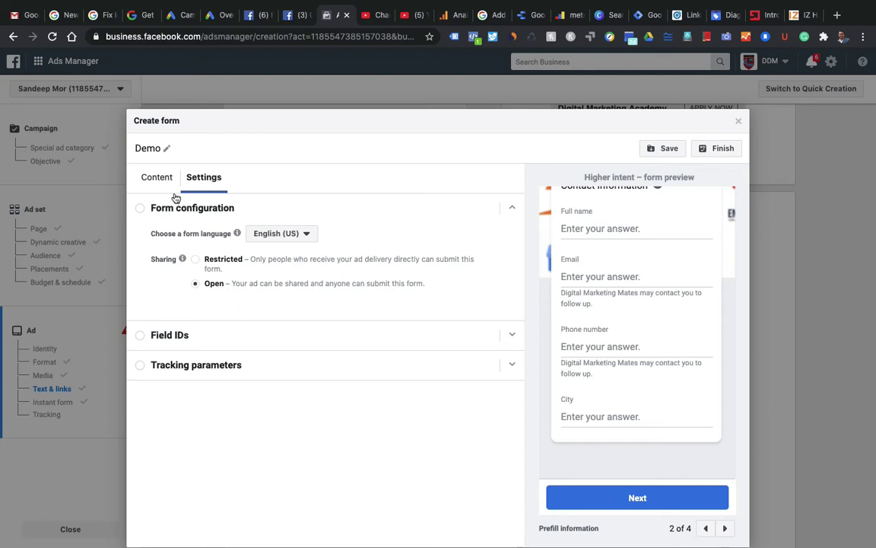
Fill in the form's privacy policy with the link text "Policy" and the advertiser's website address as its URL
{"action": "left_click", "coordinate": [160, 177]}
{"action": "scroll", "coordinate": [348, 387], "scroll_direction": "down", "scroll_amount": 5}
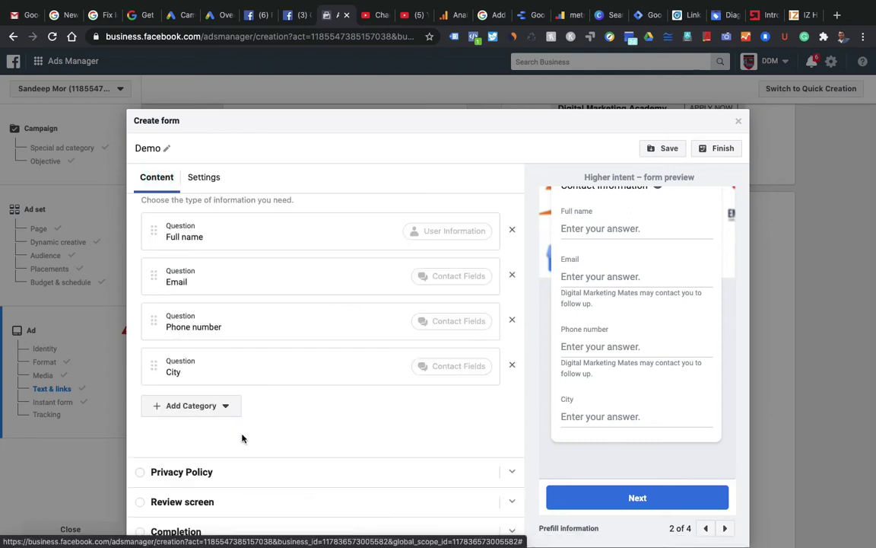
{"action": "left_click", "coordinate": [304, 473]}
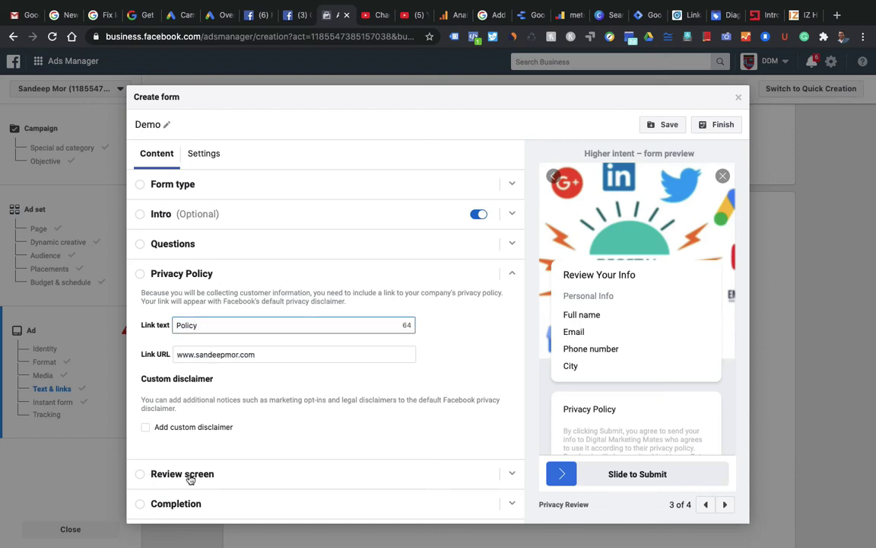
Examine the form's review screen section and the form type option that controls it
{"action": "left_click", "coordinate": [288, 478]}
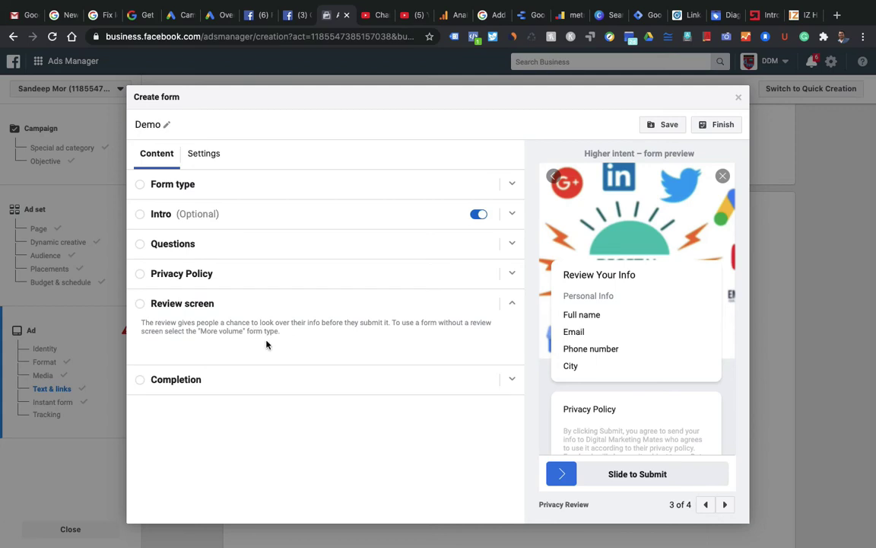
{"action": "left_click", "coordinate": [195, 185]}
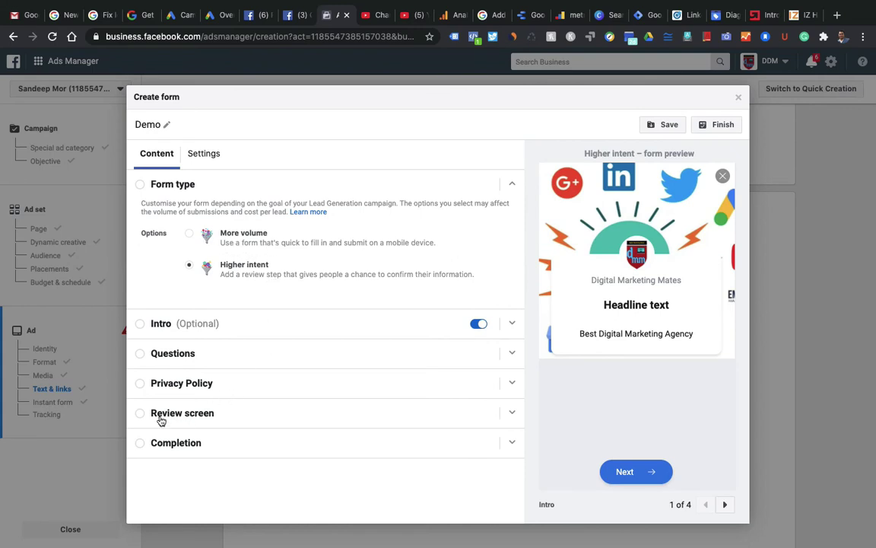
{"action": "left_click", "coordinate": [226, 416]}
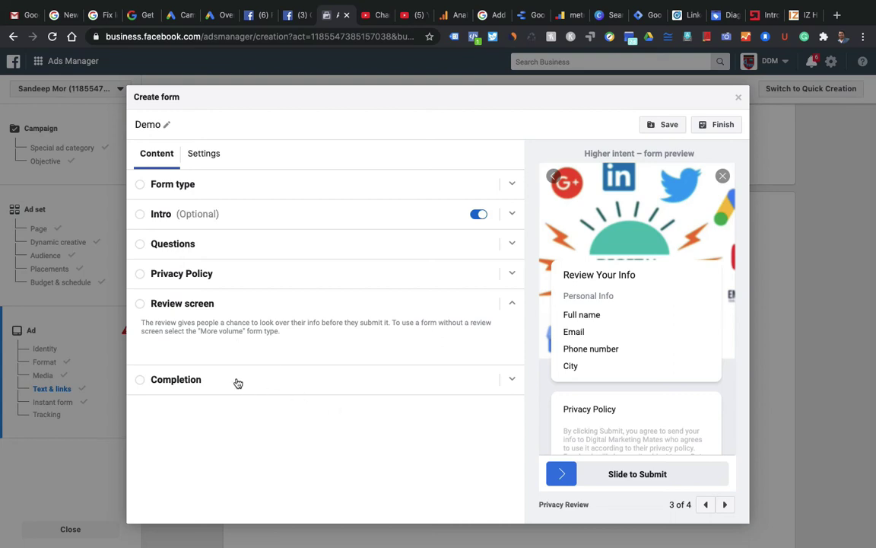
Enter the advertiser's website address as the website link for the completion message's View Website button
{"action": "left_click", "coordinate": [238, 378]}
{"action": "scroll", "coordinate": [238, 378], "scroll_direction": "down", "scroll_amount": 2}
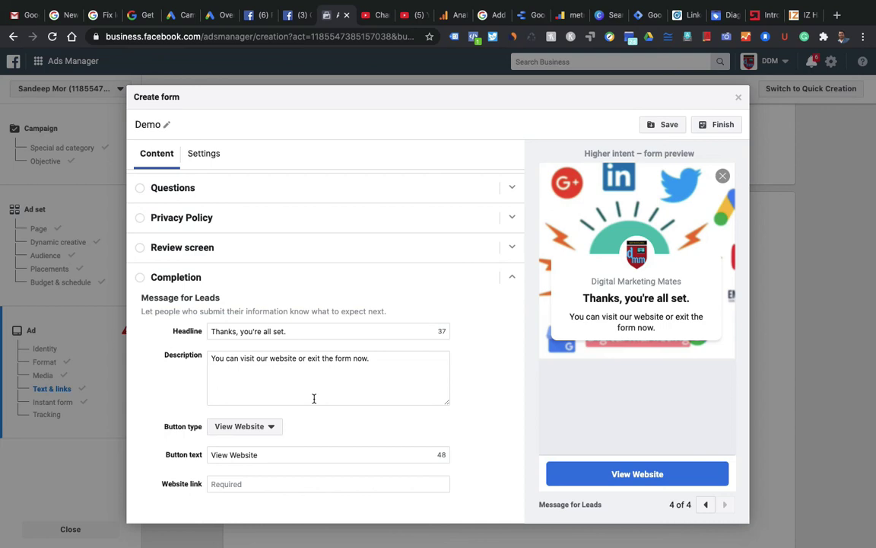
{"action": "left_click", "coordinate": [240, 483]}
{"action": "type", "text": "www.sandeepmor.com"}
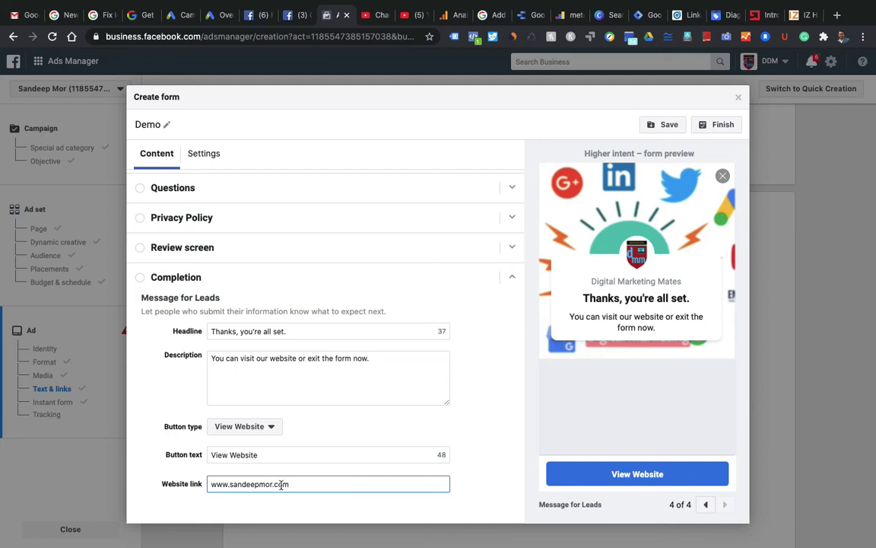
Save the form draft and finish the form with "DM" as its intro headline
{"action": "left_click", "coordinate": [663, 130]}
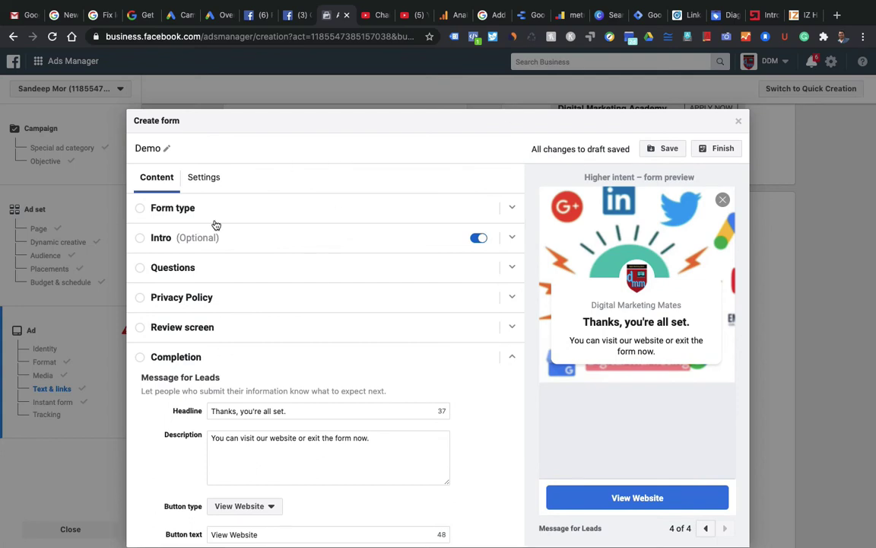
{"action": "left_click", "coordinate": [723, 150]}
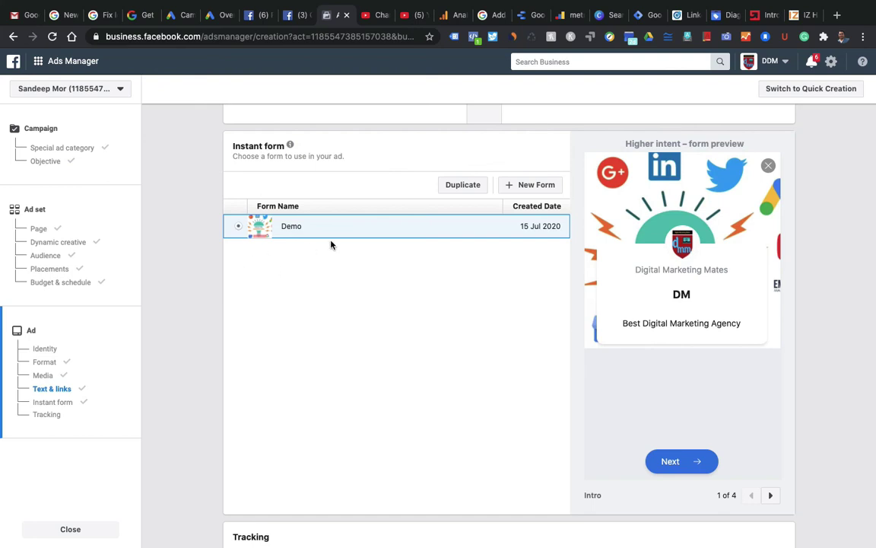
Examine the ad's conversion tracking options for Facebook pixel, app events and offline events
{"action": "scroll", "coordinate": [329, 245], "scroll_direction": "down", "scroll_amount": 5}
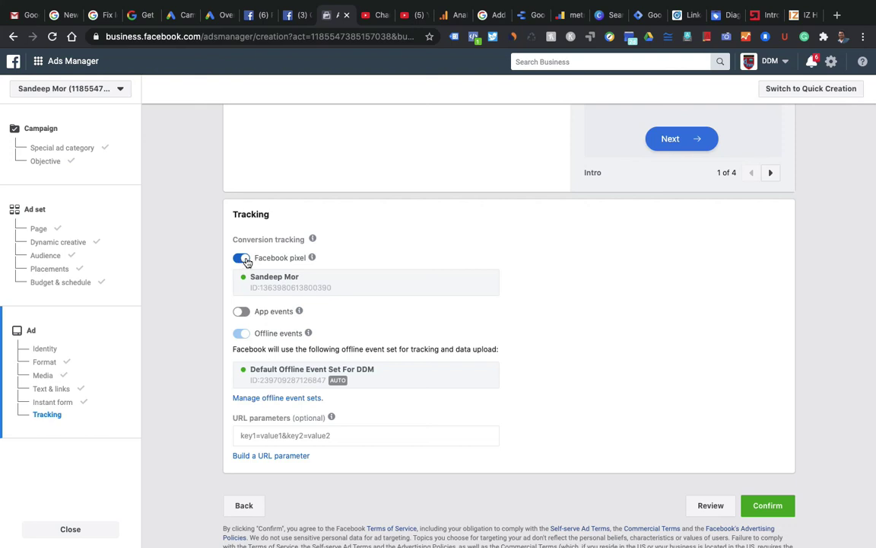
{"action": "mouse_move", "coordinate": [308, 314]}
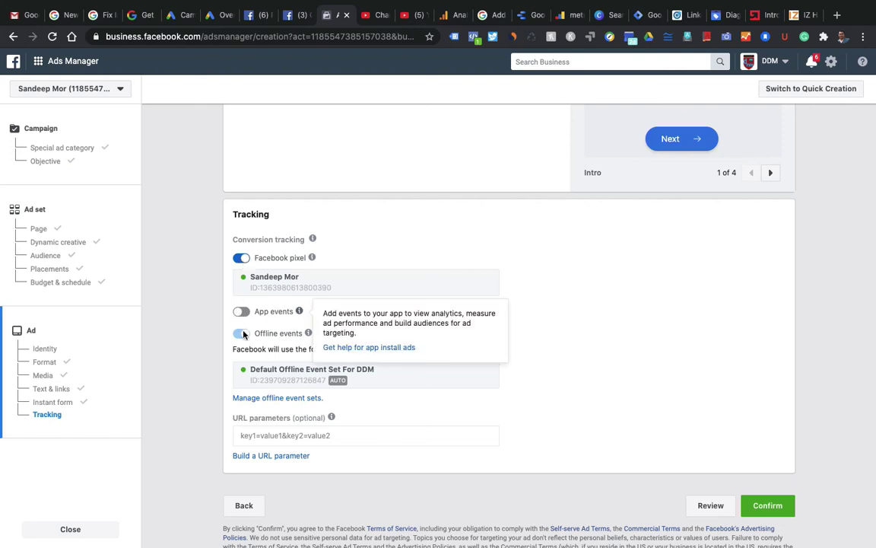
{"action": "mouse_move", "coordinate": [237, 340]}
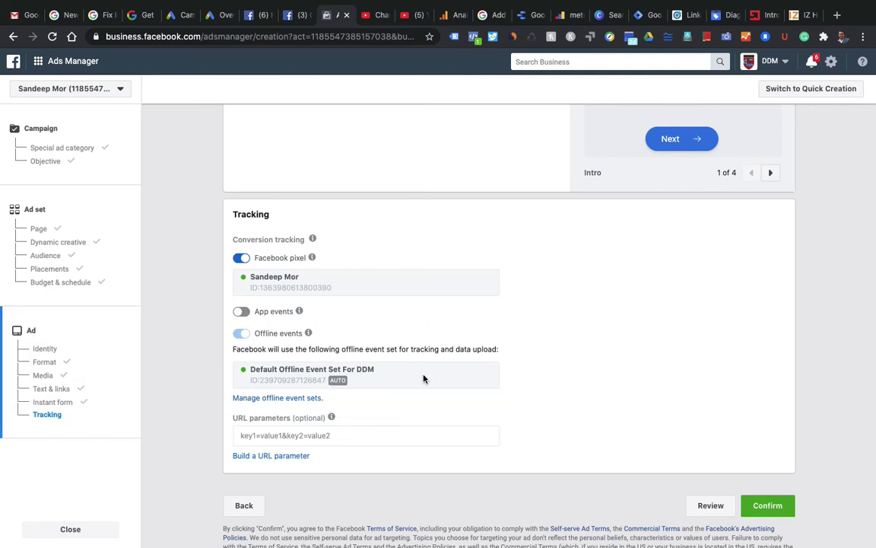
Start building a URL parameter for the ad with campaign source "facebook" and campaign medium "cpc"
{"action": "scroll", "coordinate": [424, 378], "scroll_direction": "down", "scroll_amount": 1}
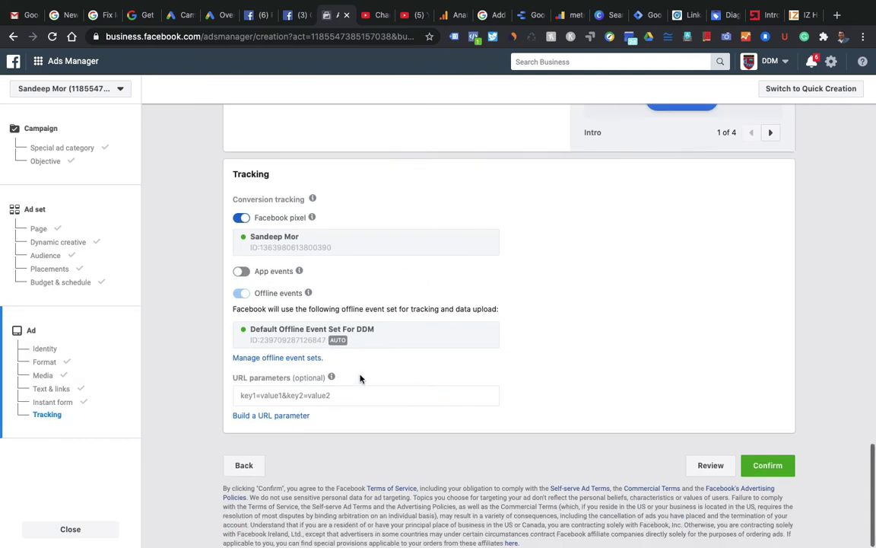
{"action": "left_click", "coordinate": [262, 417]}
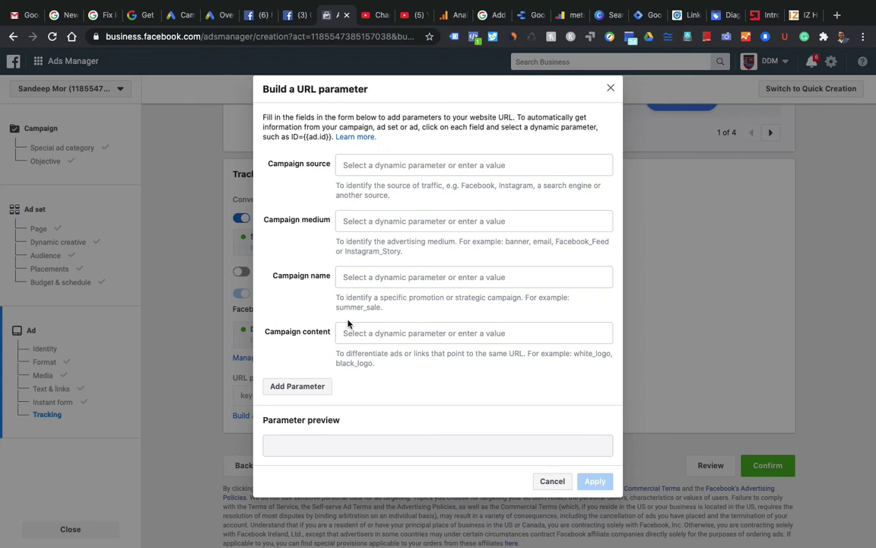
{"action": "left_click", "coordinate": [370, 166]}
{"action": "type", "text": "FACE"}
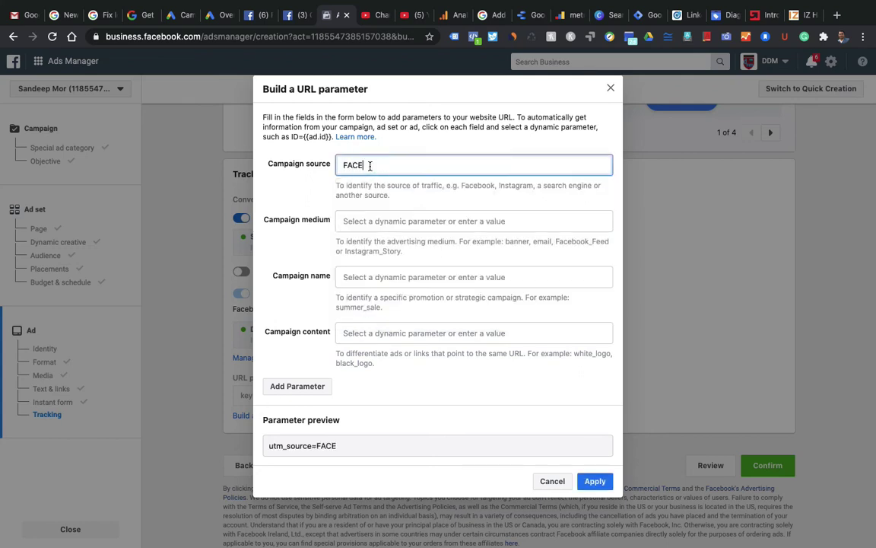
{"action": "key", "text": "BackSpace"}
{"action": "key", "text": "BackSpace"}
{"action": "key", "text": "BackSpace"}
{"action": "key", "text": "BackSpace"}
{"action": "type", "text": "facebook"}
{"action": "left_click", "coordinate": [358, 223]}
{"action": "type", "text": "cpc"}
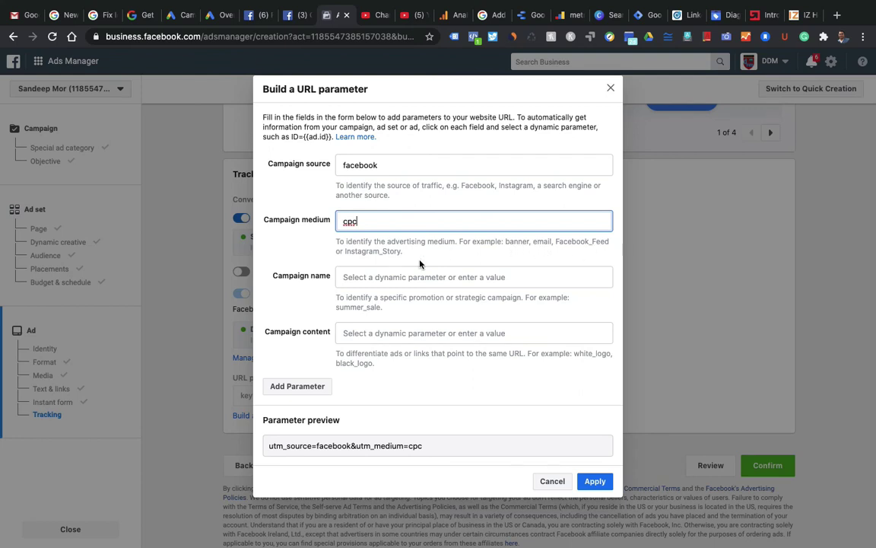
Set the URL parameter's campaign name to {{campaign.name}} and its campaign content to {{ad.name}}
{"action": "left_click", "coordinate": [357, 280]}
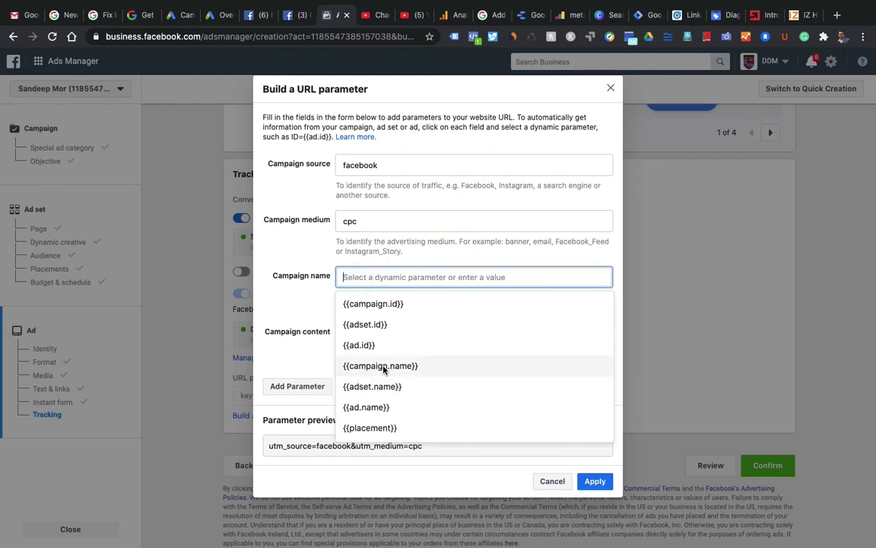
{"action": "left_click", "coordinate": [383, 367]}
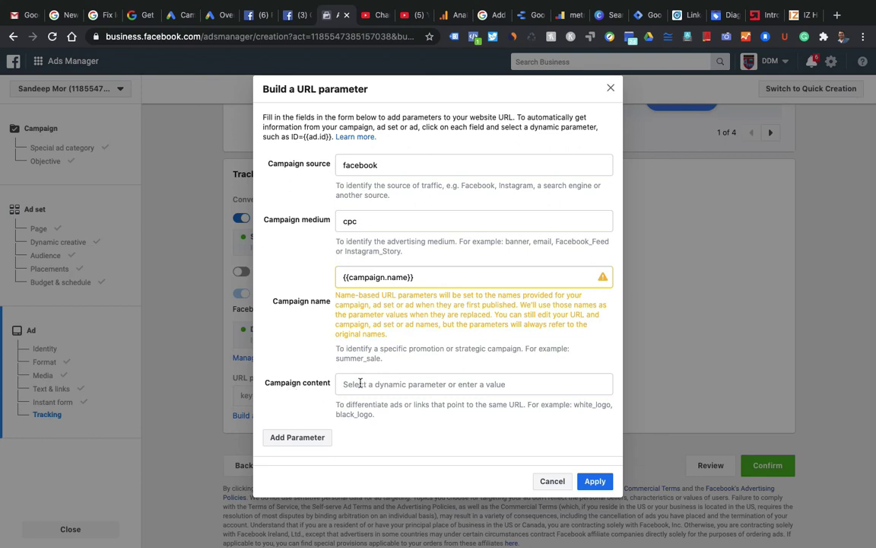
{"action": "left_click", "coordinate": [354, 384]}
{"action": "left_click", "coordinate": [384, 336]}
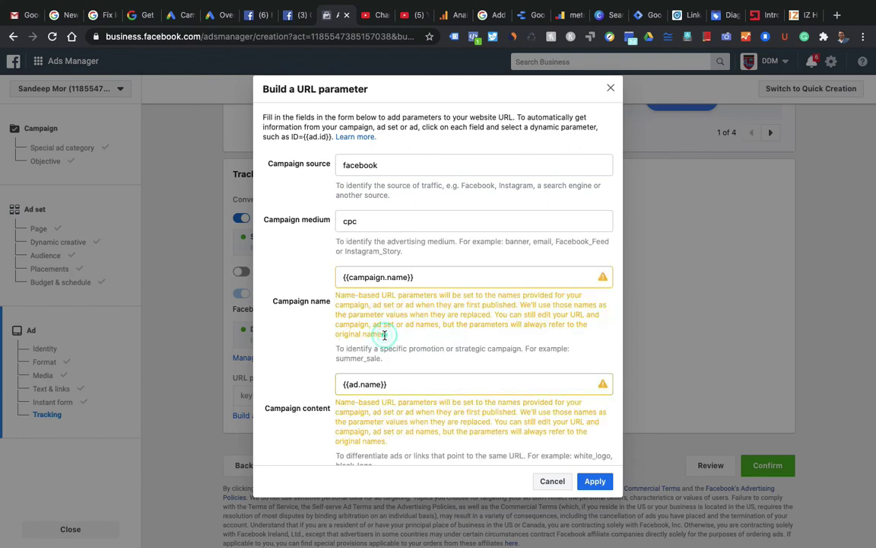
Apply the built URL parameters to the ad's tracking and confirm the Lead Generation campaign
{"action": "scroll", "coordinate": [366, 357], "scroll_direction": "down", "scroll_amount": 3}
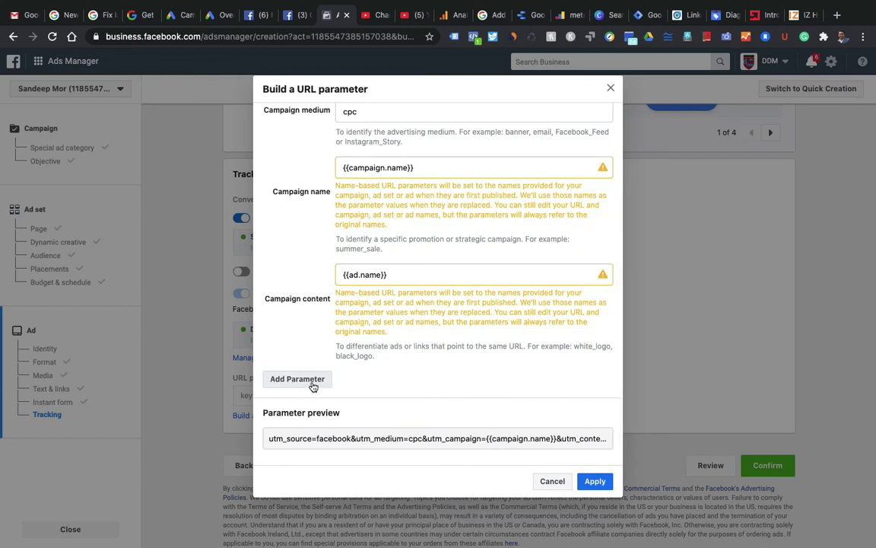
{"action": "left_click", "coordinate": [595, 482]}
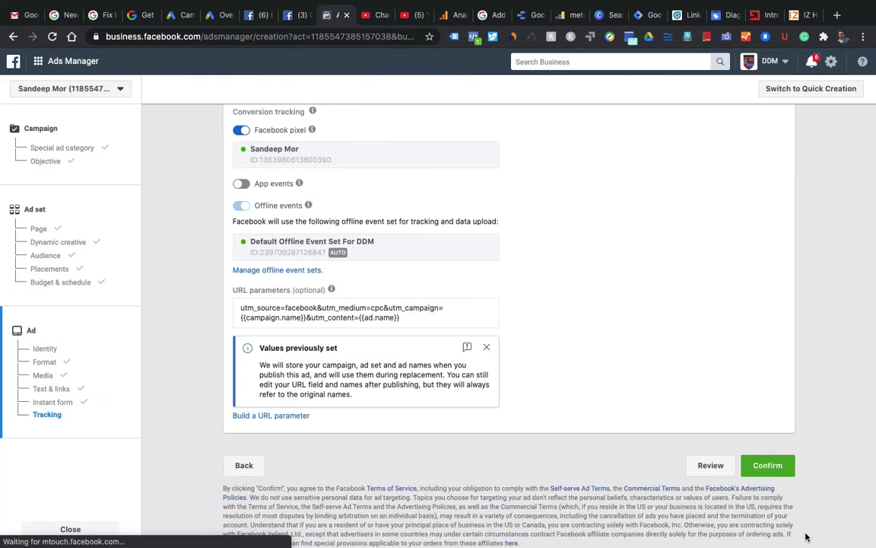
{"action": "left_click", "coordinate": [777, 468]}
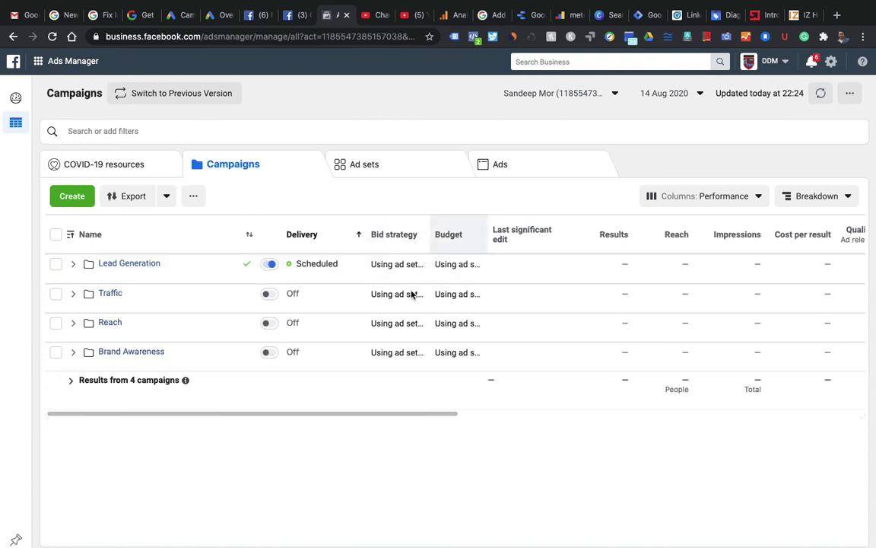
Examine the campaign table's metrics, its column presets and its breakdown options
{"action": "scroll", "coordinate": [571, 293], "scroll_direction": "right", "scroll_amount": 3}
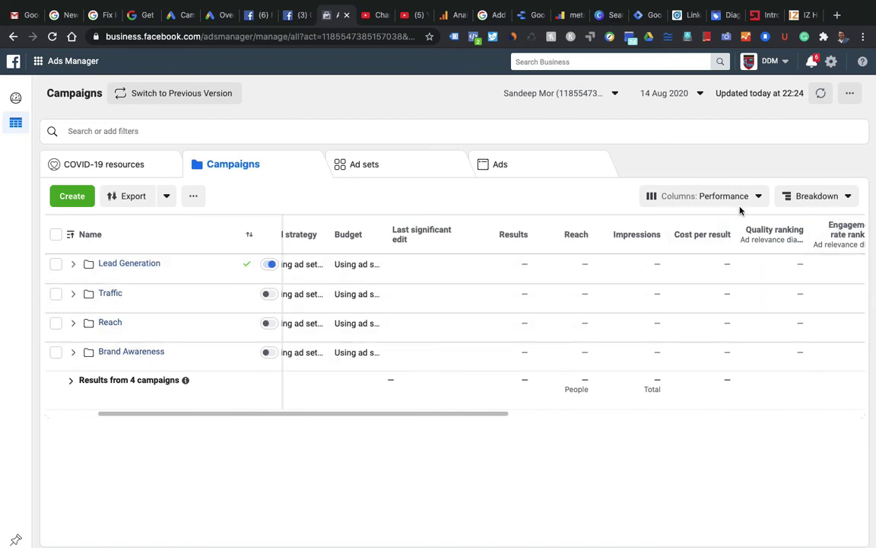
{"action": "left_click", "coordinate": [757, 199]}
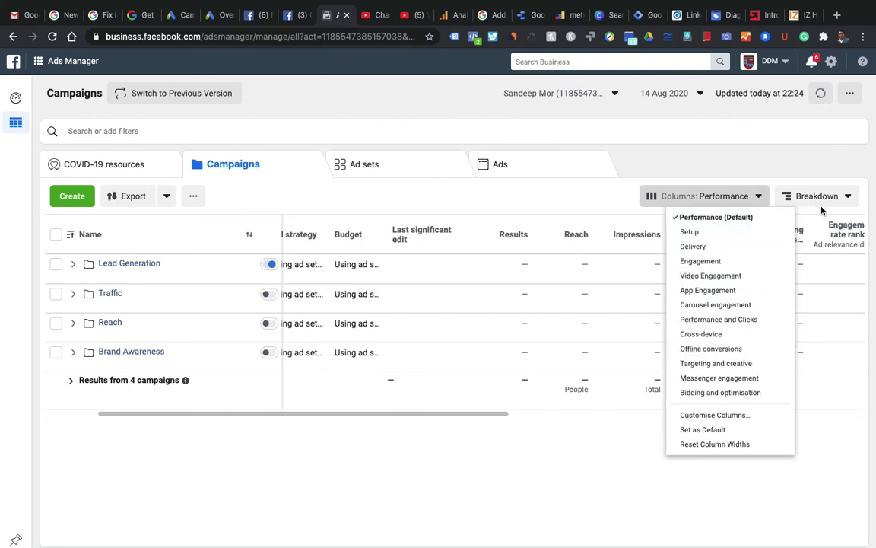
{"action": "left_click", "coordinate": [850, 198]}
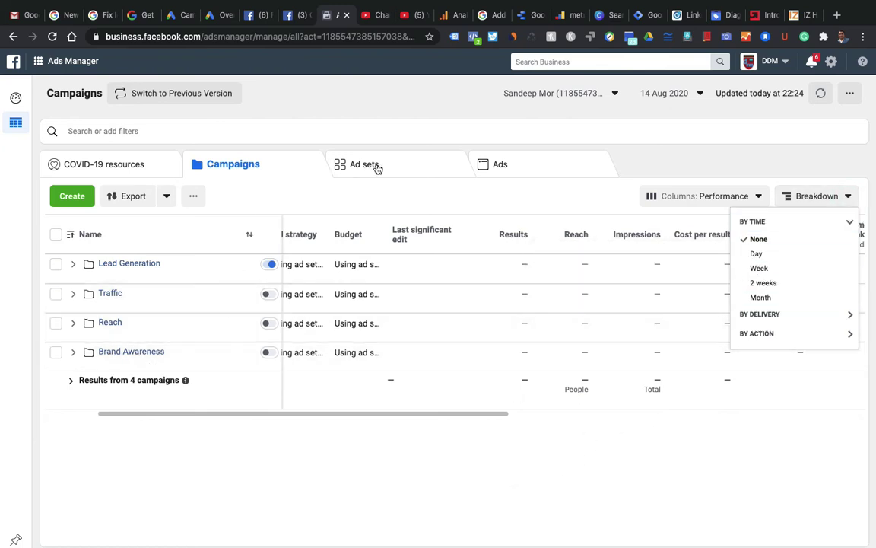
Examine the Lead Generation entries at ad set and ad level, and return to the campaign list
{"action": "left_click", "coordinate": [417, 165]}
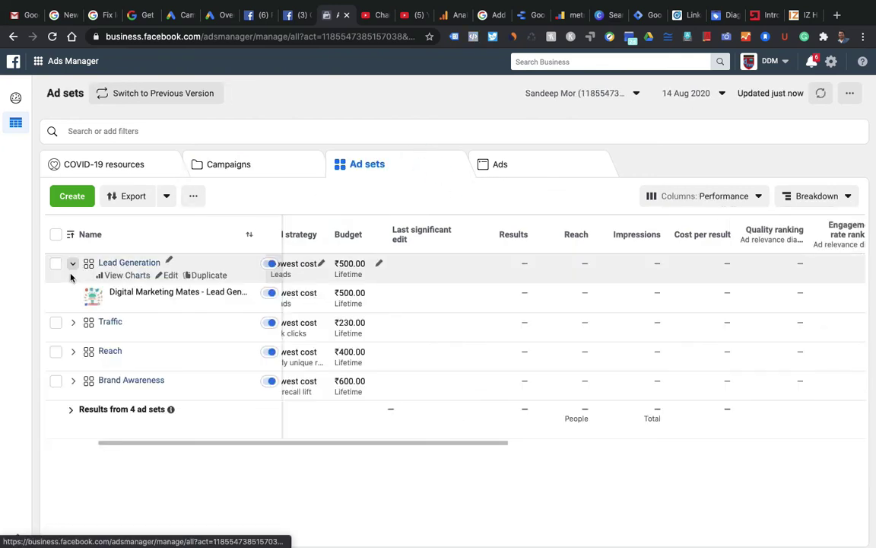
{"action": "left_click", "coordinate": [524, 167]}
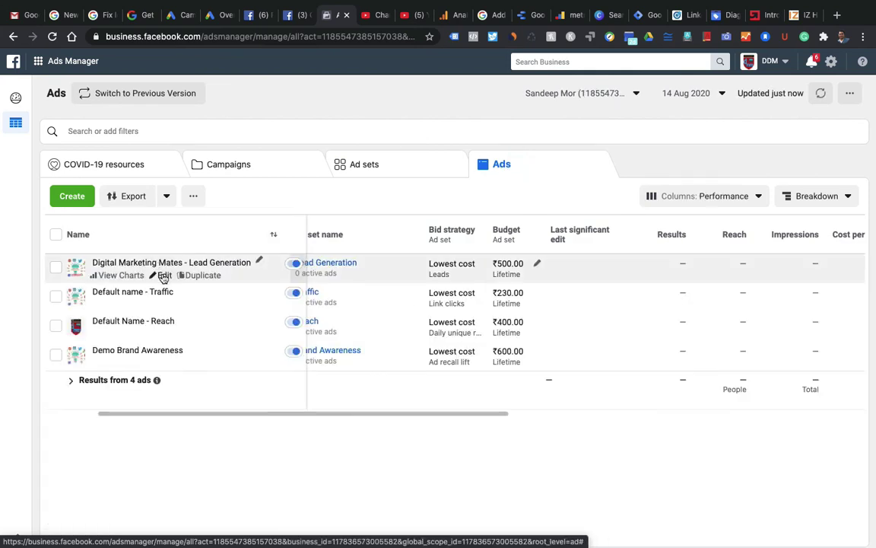
{"action": "left_click", "coordinate": [371, 166]}
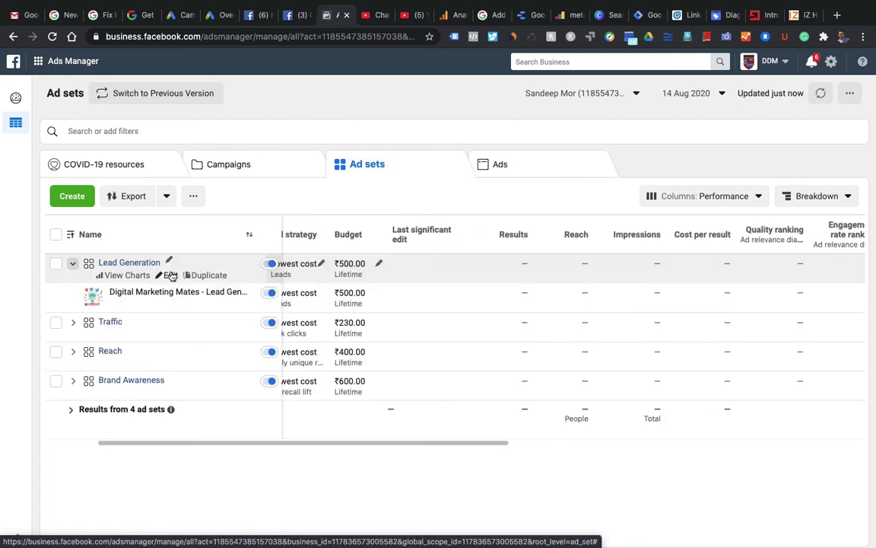
{"action": "left_click", "coordinate": [245, 164]}
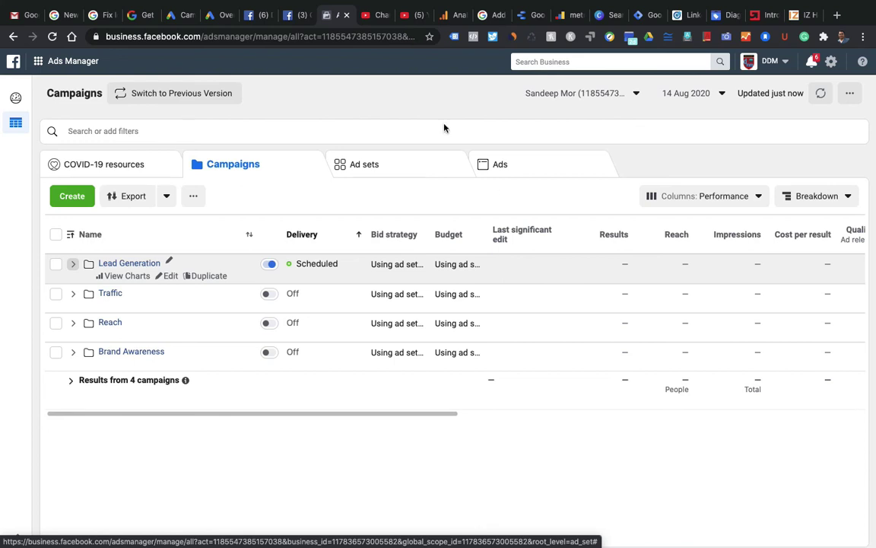
Switch to the Digital Marketing Mates Facebook page and open the lead ads Forms Library in its publishing tools
{"action": "left_click", "coordinate": [257, 19]}
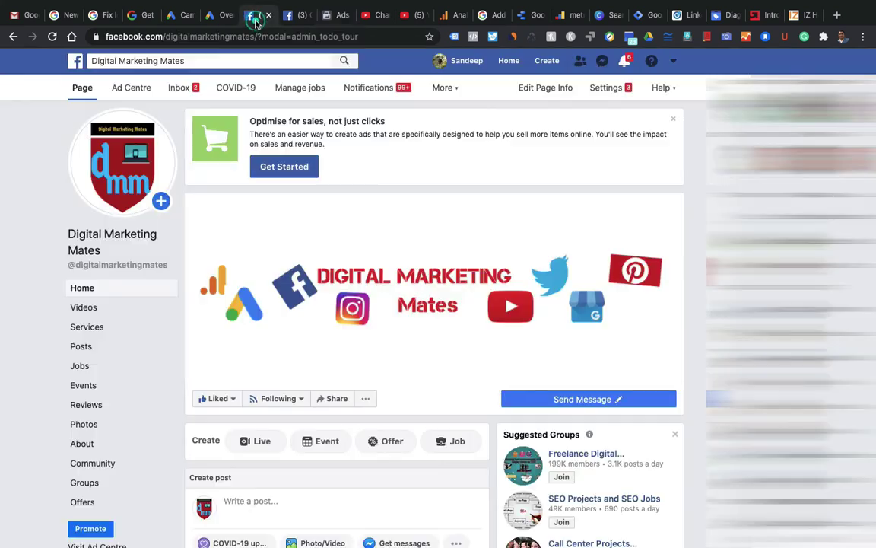
{"action": "left_click", "coordinate": [456, 89]}
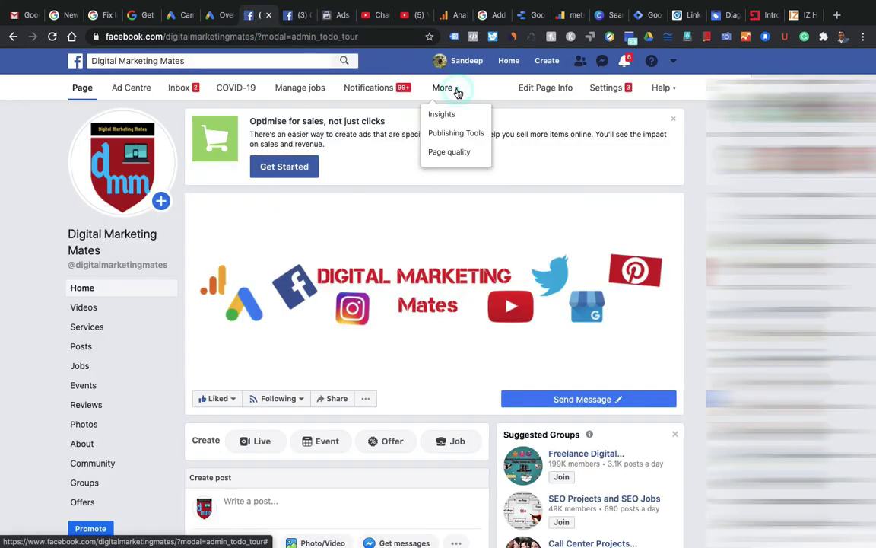
{"action": "left_click", "coordinate": [456, 134]}
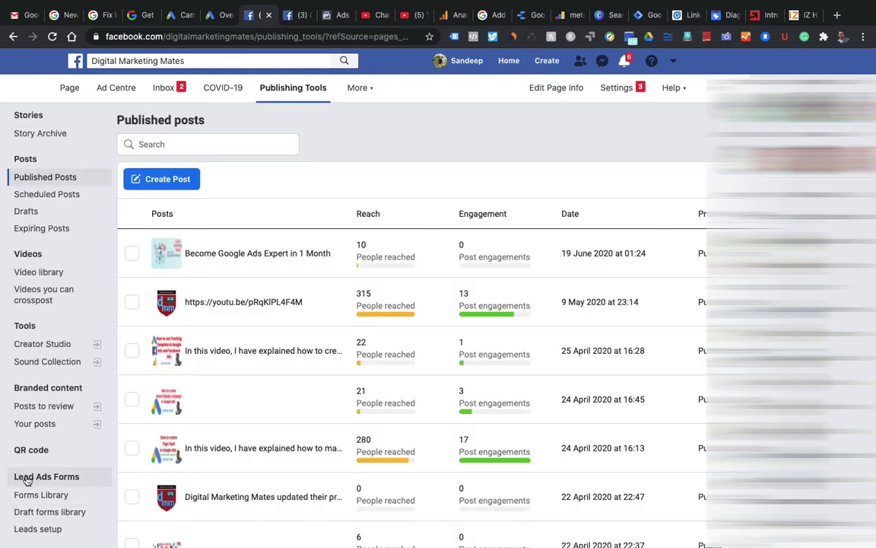
{"action": "left_click", "coordinate": [66, 476]}
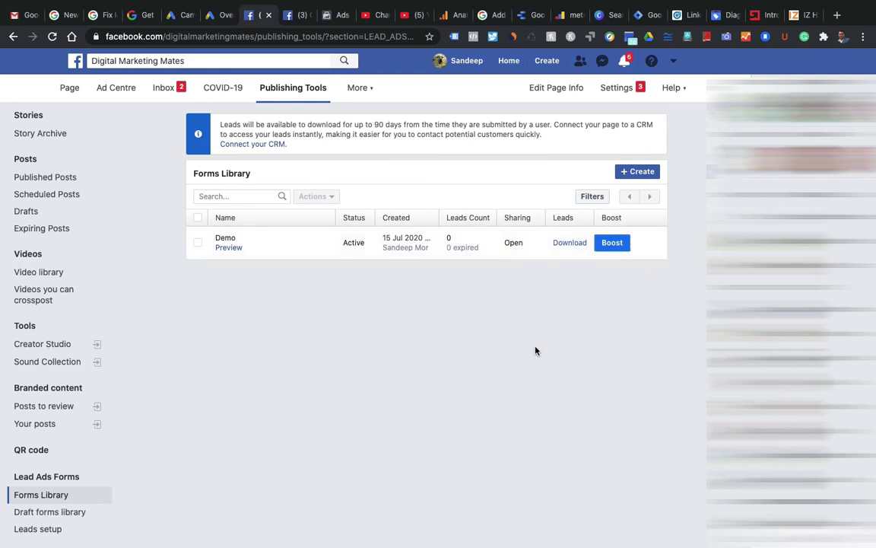
Examine the lead download options for the "Demo" form, close them, and switch back to the campaign list in Ads Manager
{"action": "left_click", "coordinate": [569, 243]}
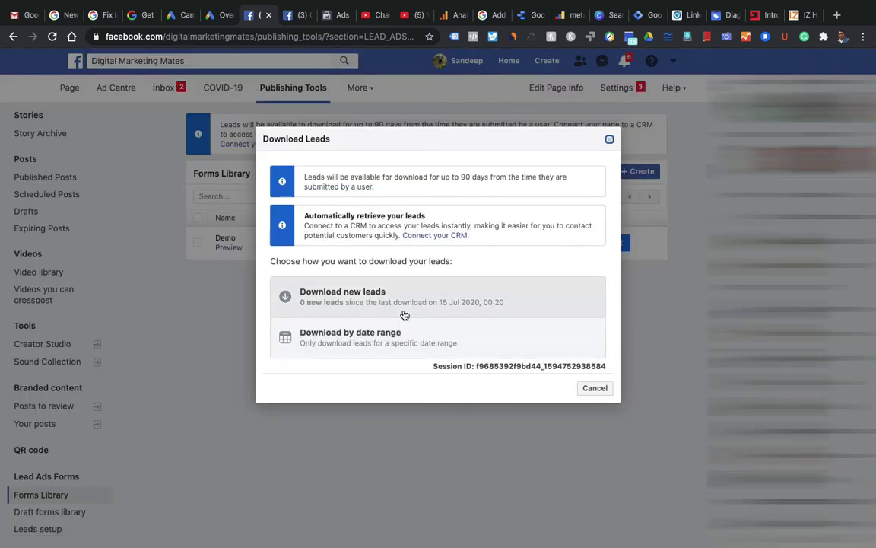
{"action": "left_click", "coordinate": [609, 138]}
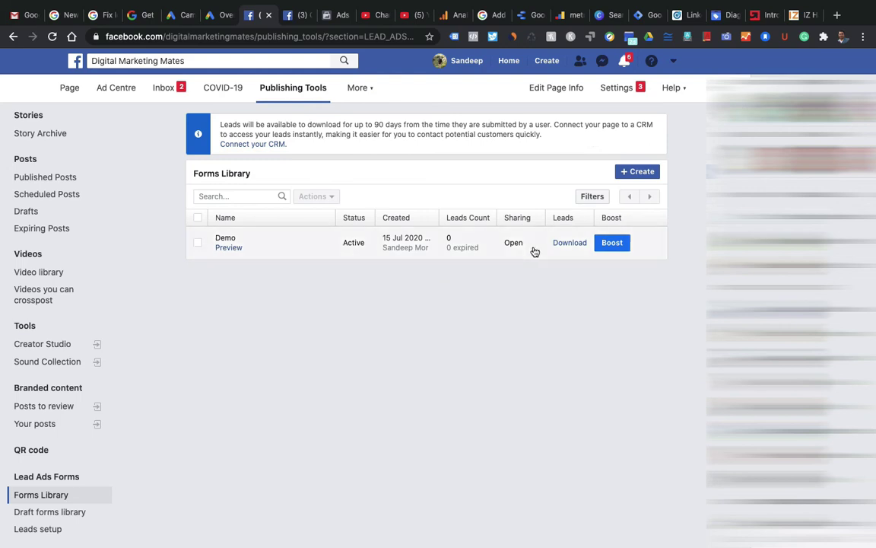
{"action": "mouse_move", "coordinate": [249, 248]}
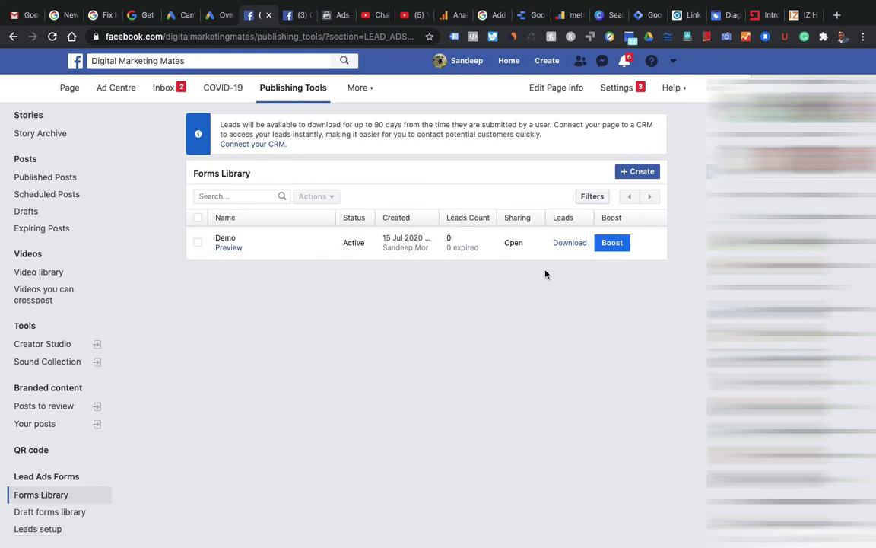
{"action": "mouse_move", "coordinate": [458, 245]}
{"action": "key", "text": "ctrl+Tab"}
{"action": "key", "text": "ctrl+Tab"}
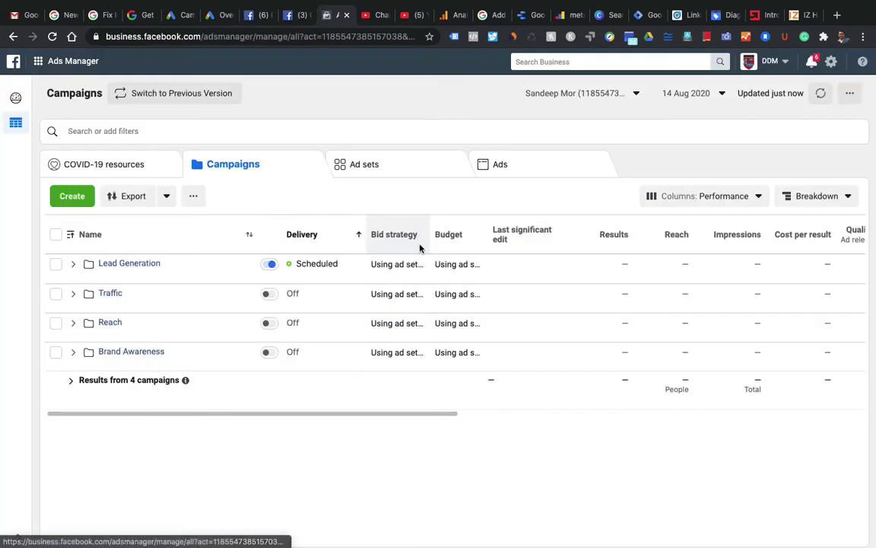